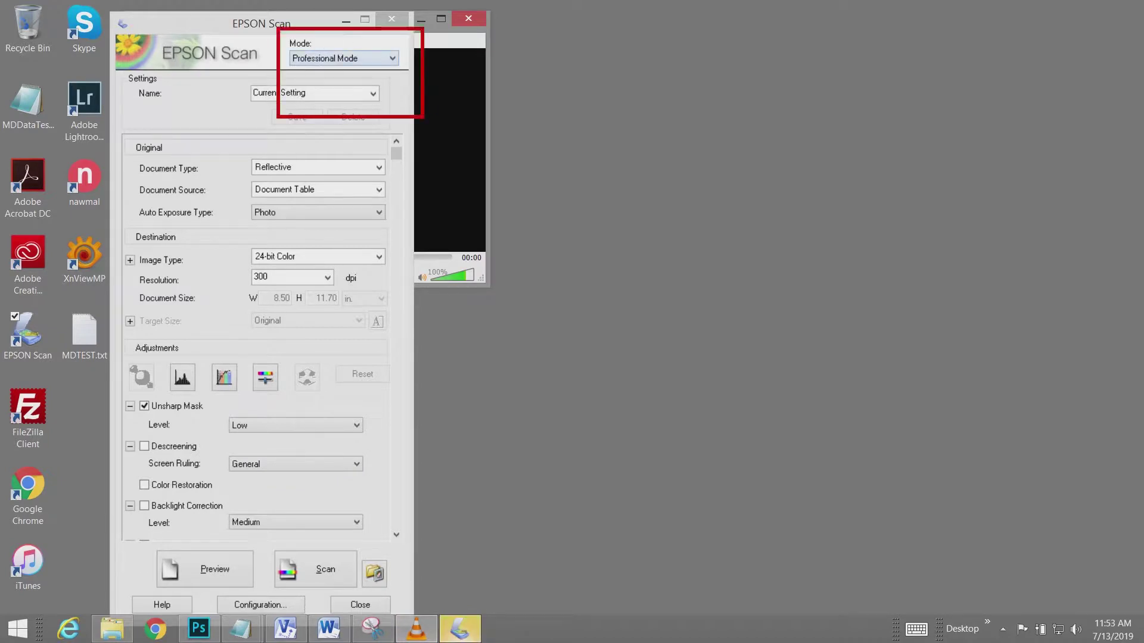
Choose Professional Mode and configure the original as a Reflective document with Photo as the auto exposure type
left_click(320, 57)
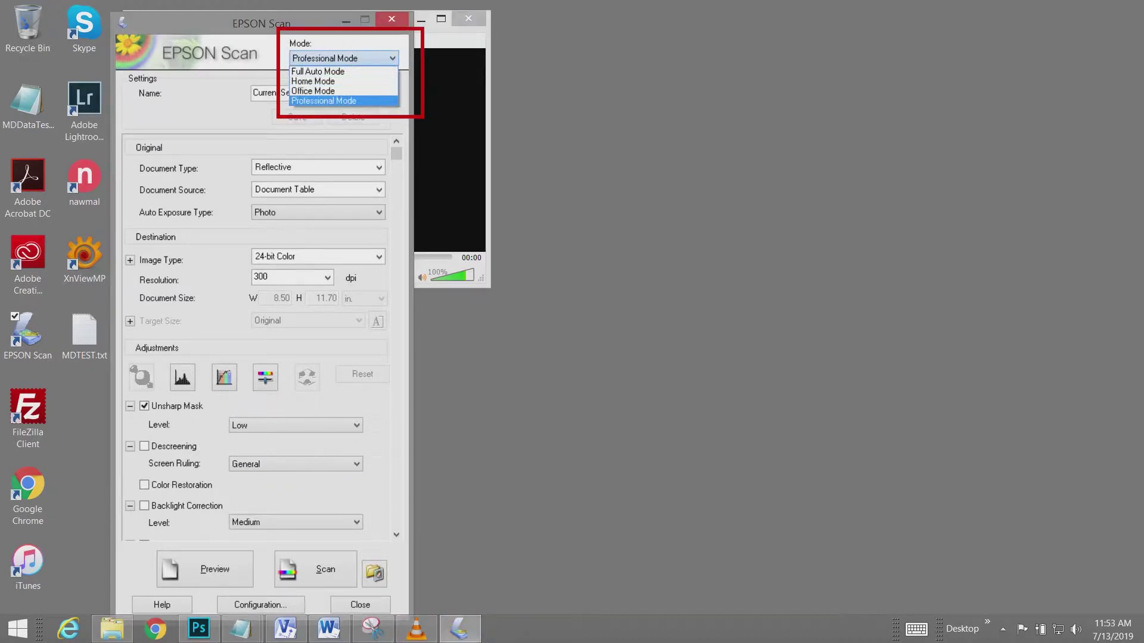
left_click(324, 100)
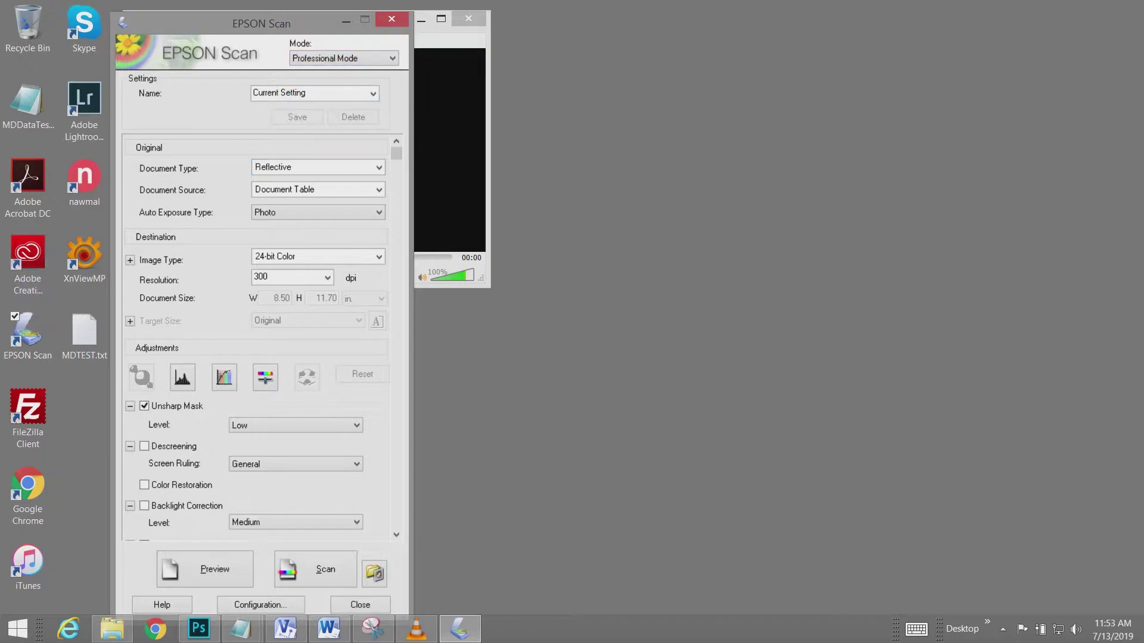
left_click(379, 167)
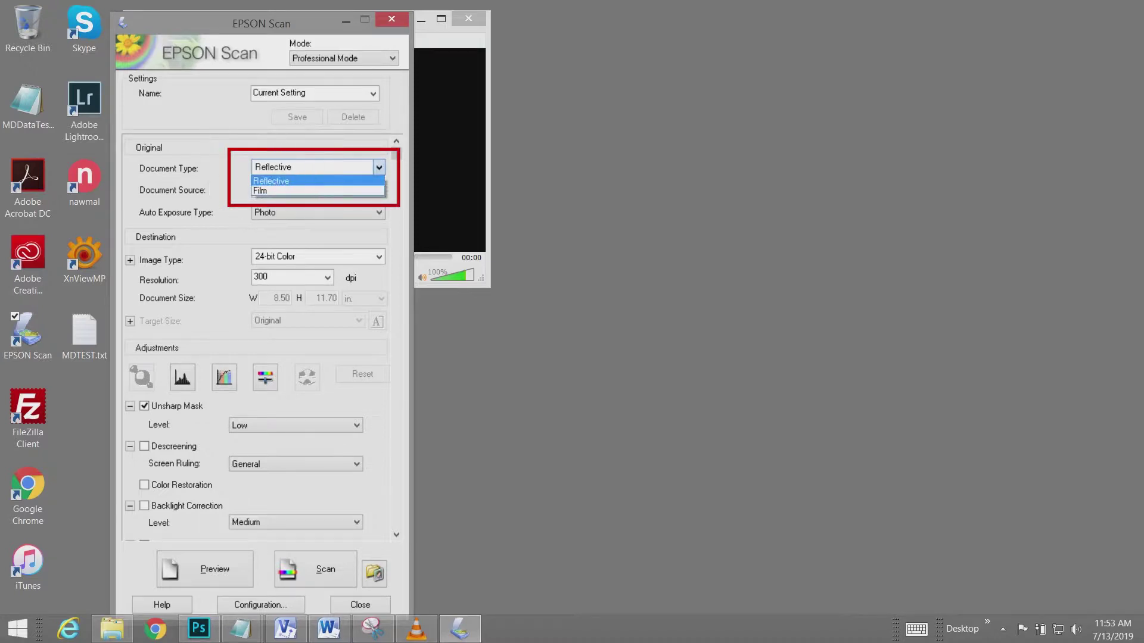
left_click(271, 181)
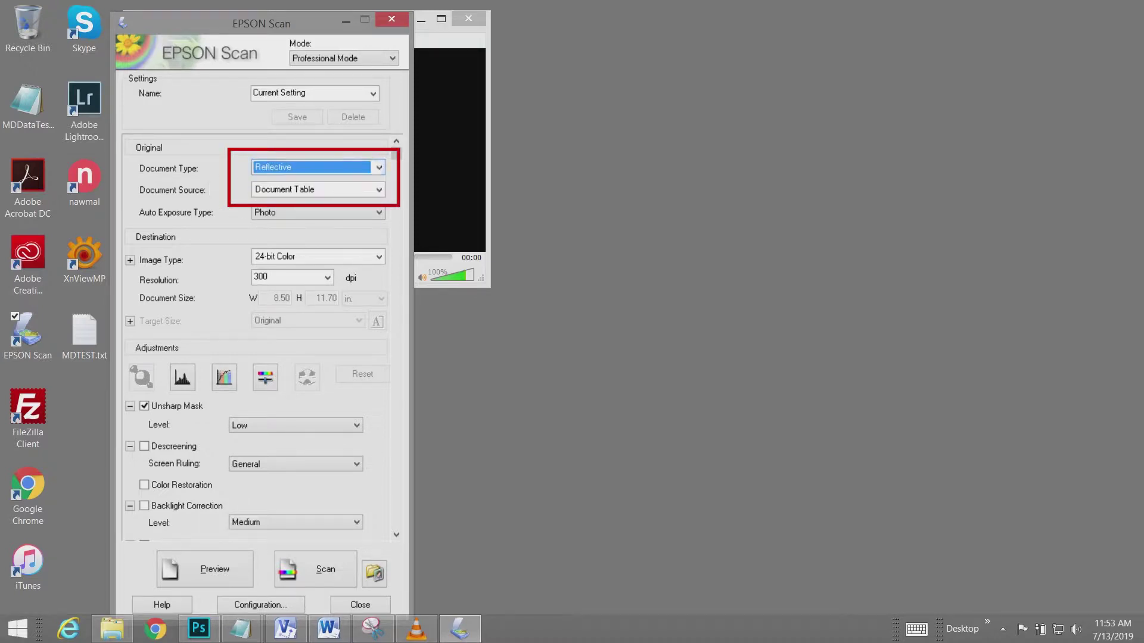
left_click(378, 212)
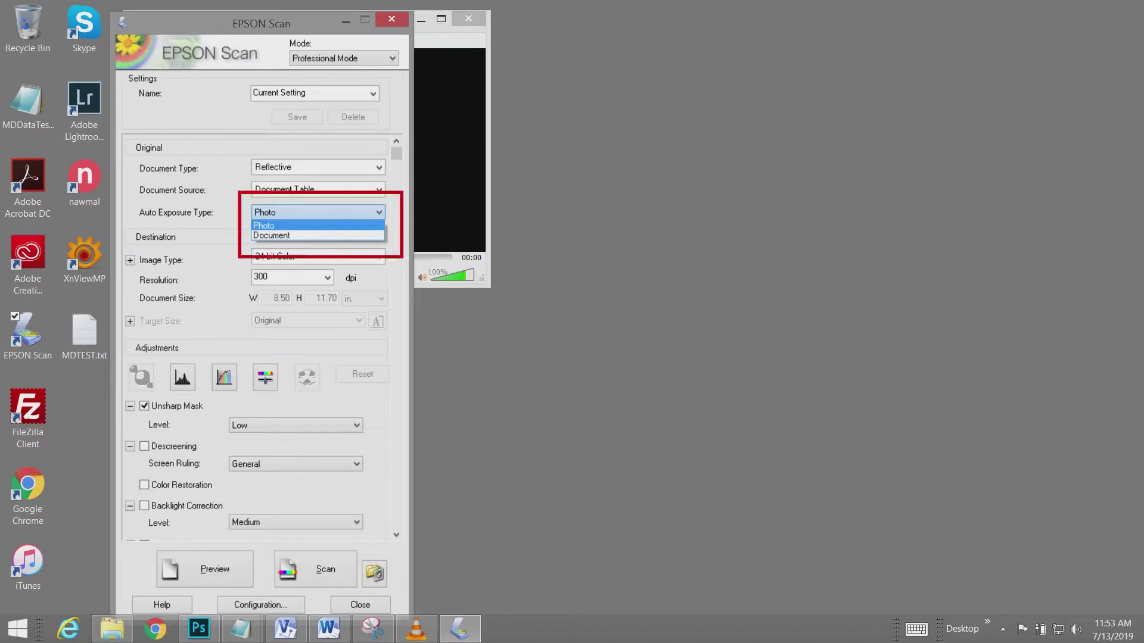
left_click(265, 226)
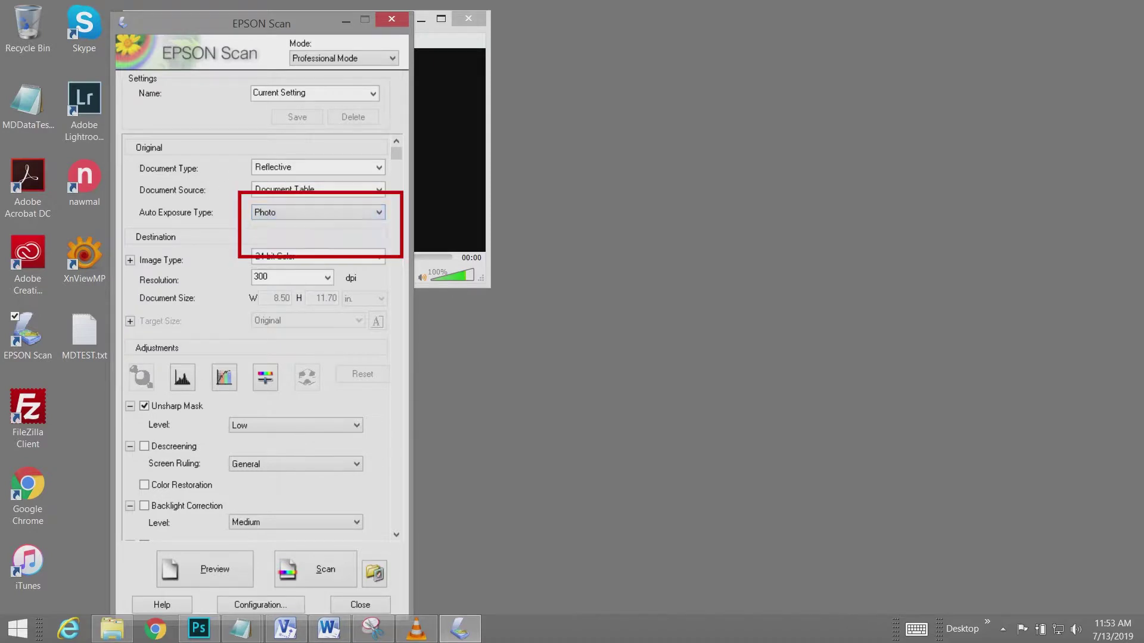
Set the destination image type to 24-bit Color and the resolution to 300 dpi
left_click(292, 256)
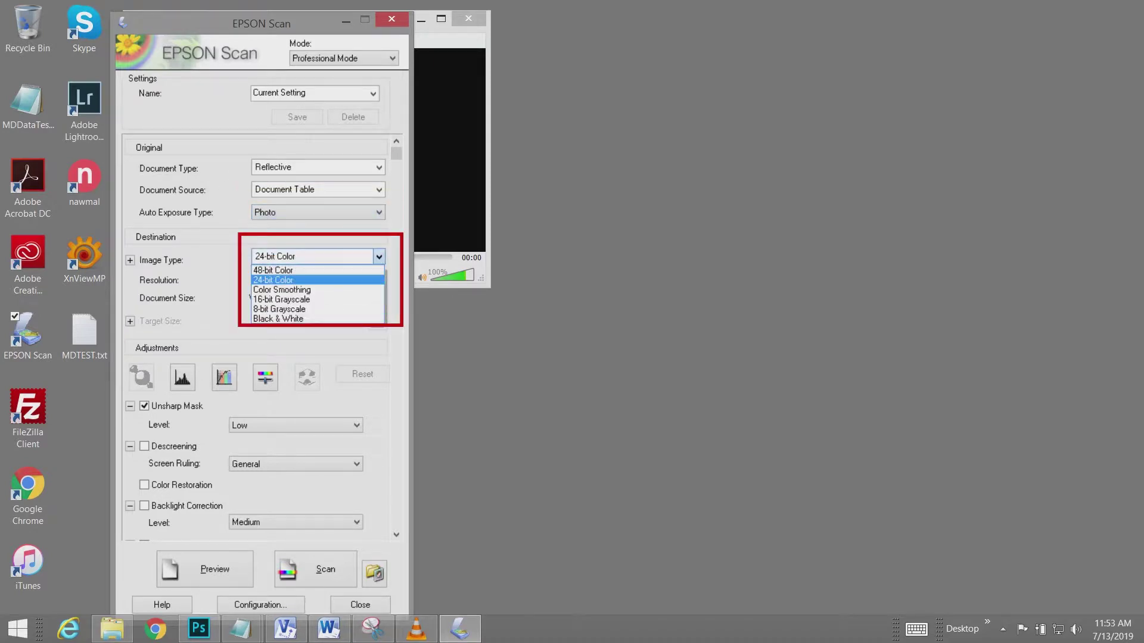
left_click(291, 280)
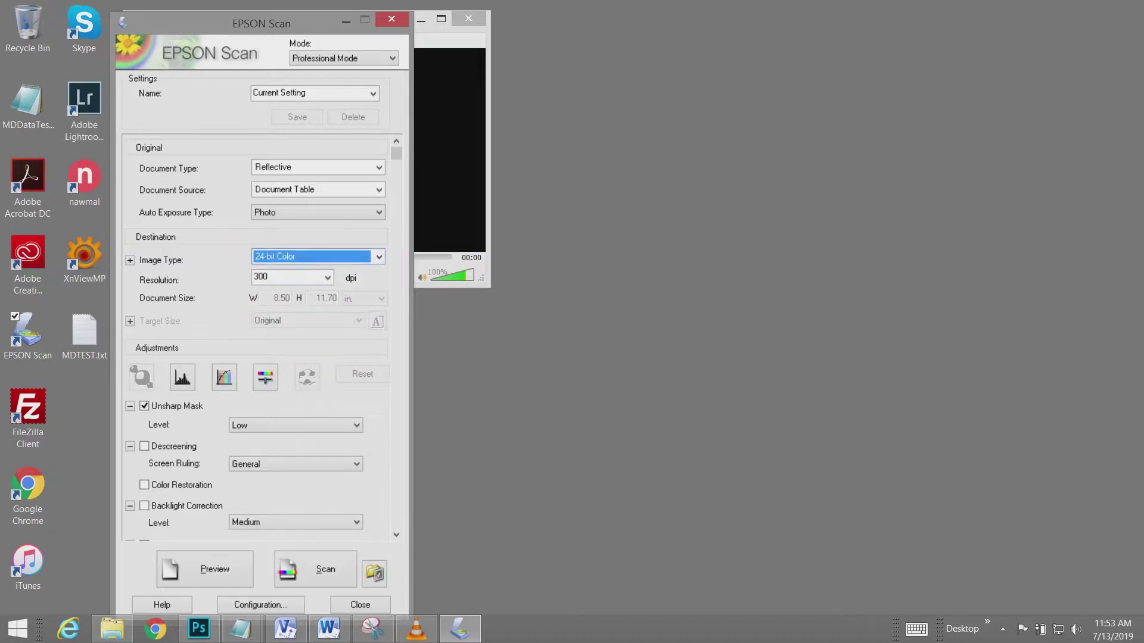
left_click(327, 278)
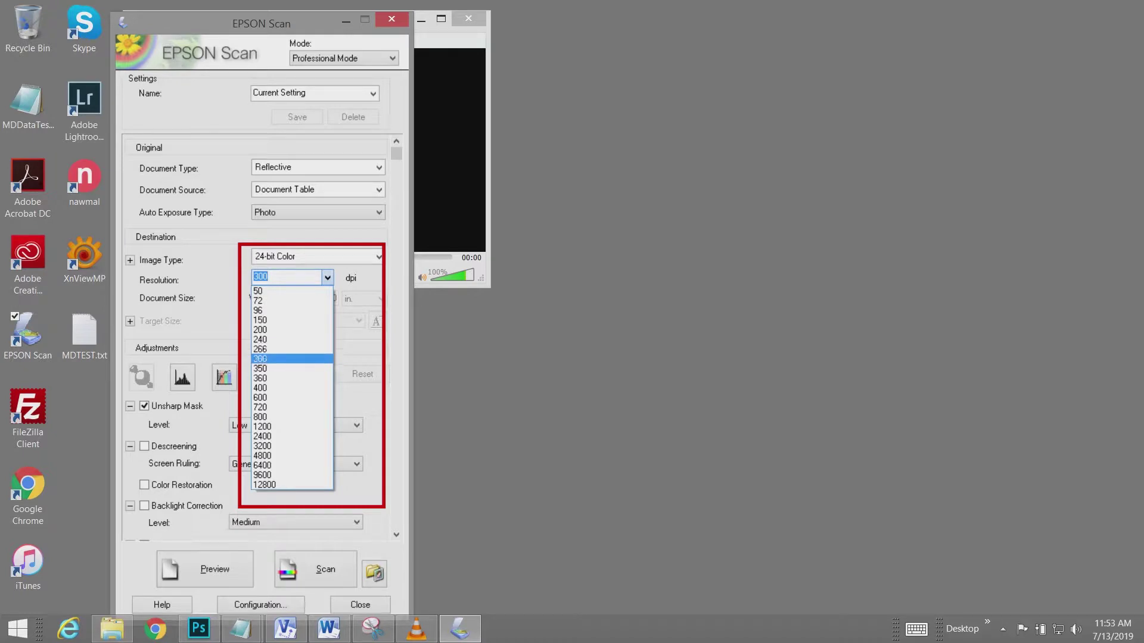
left_click(260, 358)
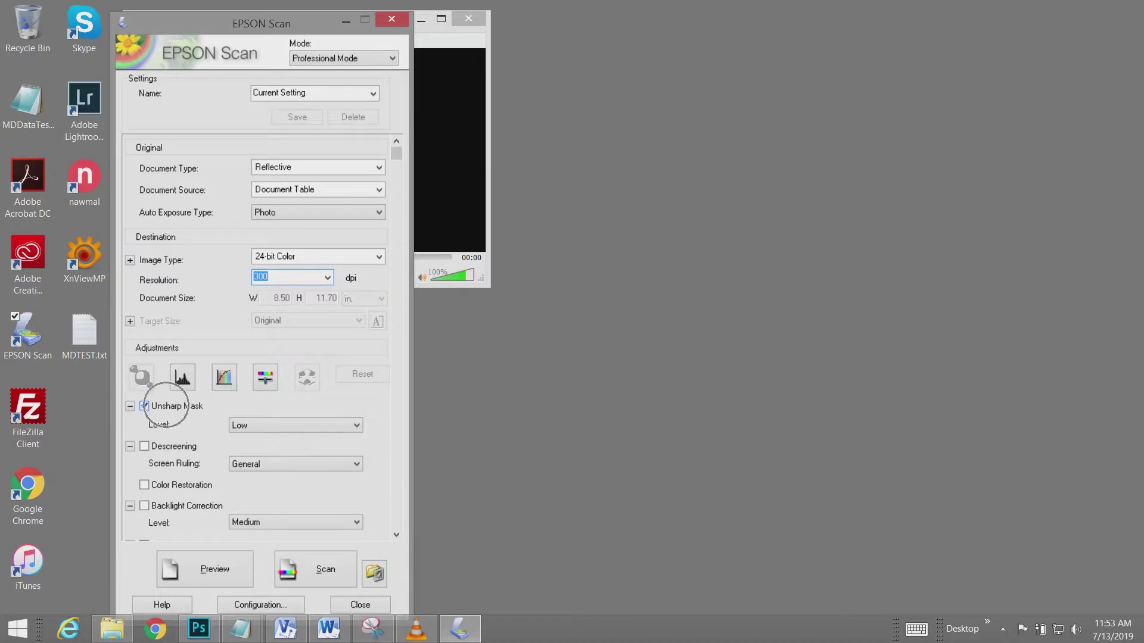
Set the Unsharp Mask level to Low
left_click(295, 425)
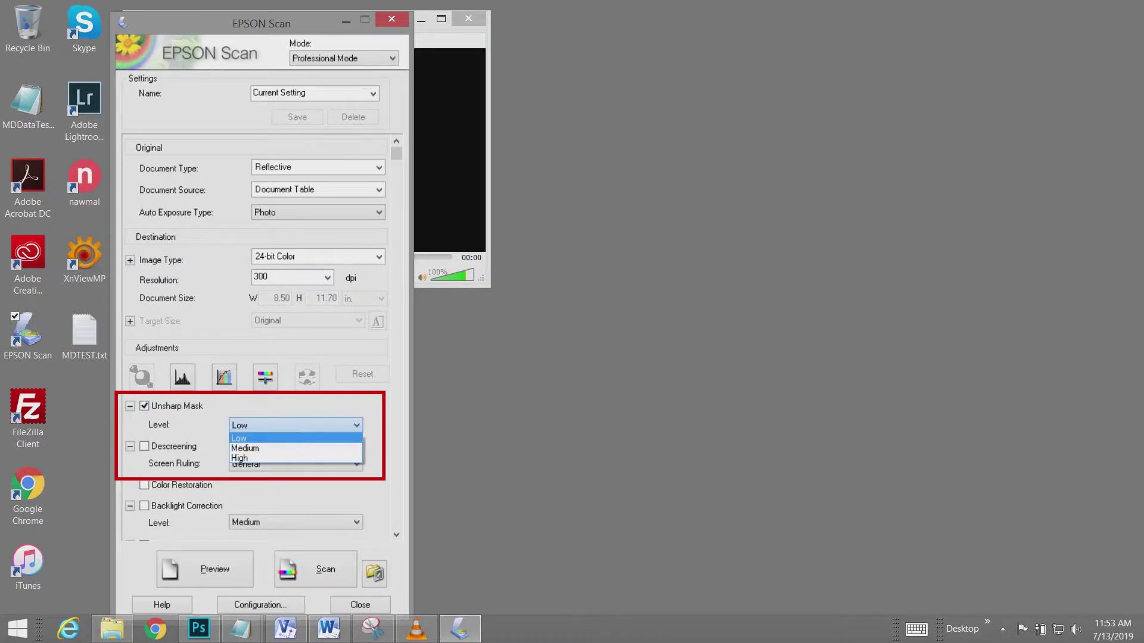
left_click(262, 438)
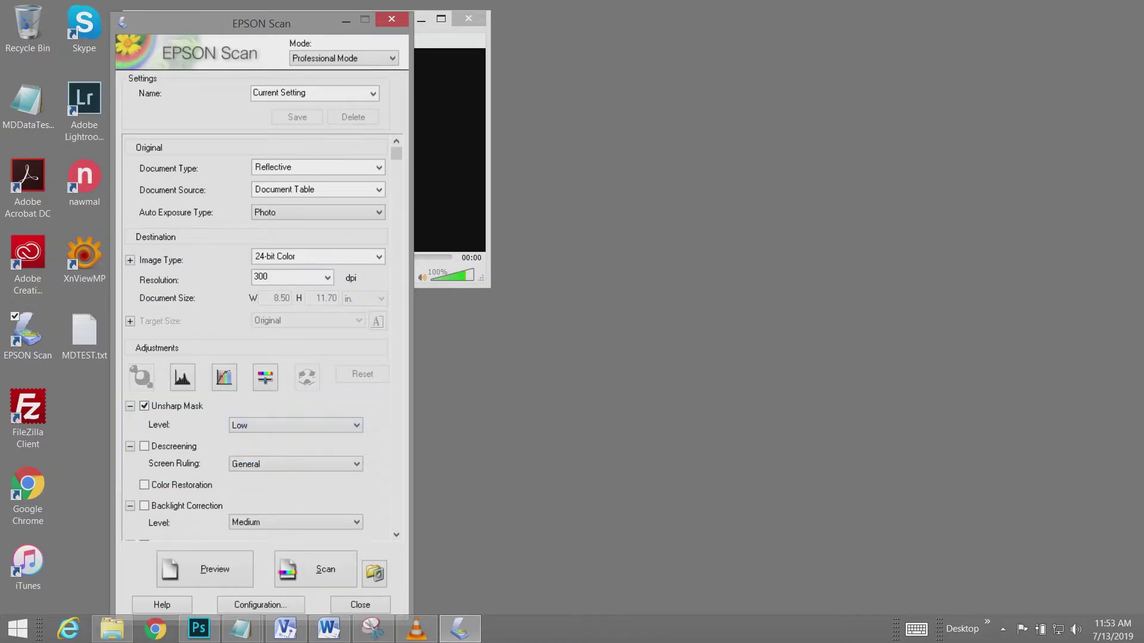
left_click(396, 534)
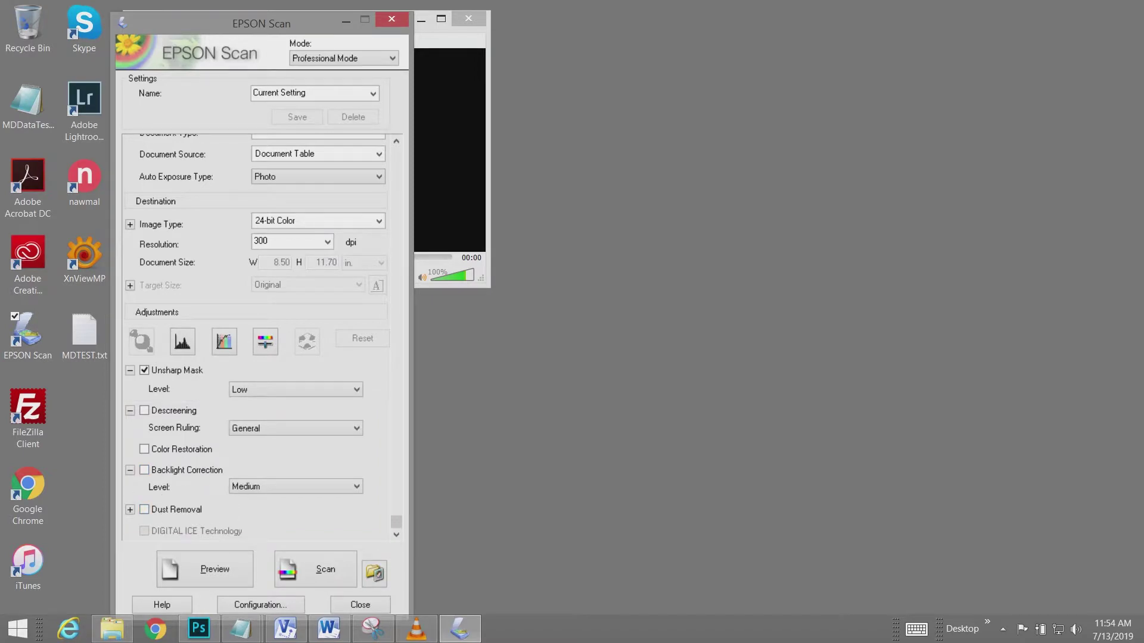
Preview the originals and zoom in on a marquee about 3.75 by 3.74 in. drawn around the upper black-and-white photo
left_click(205, 570)
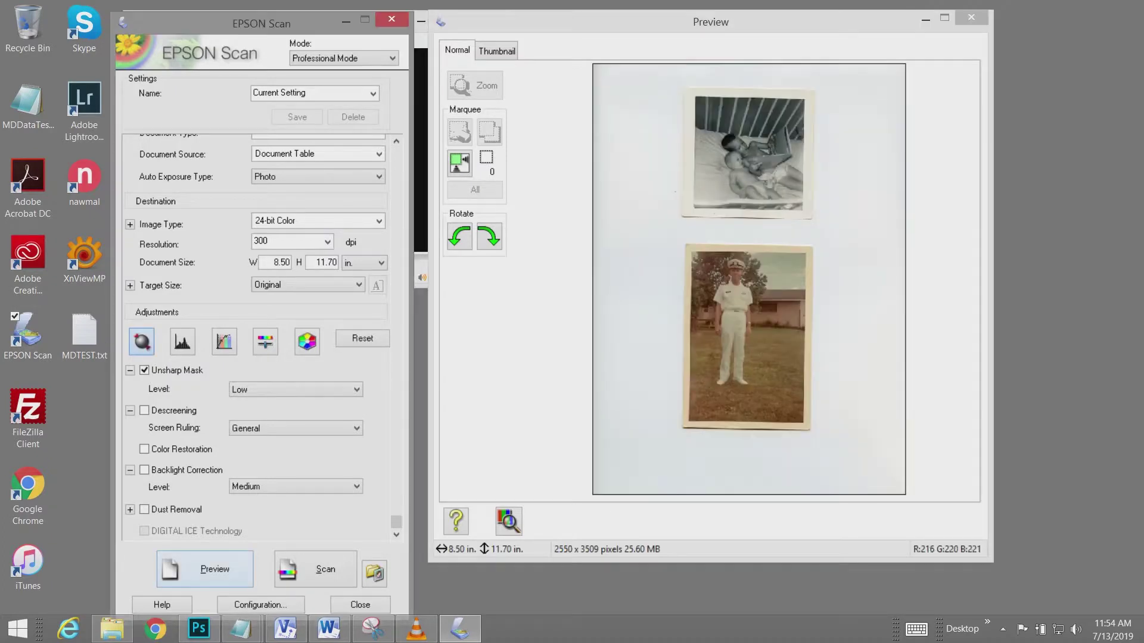
mouse_move(679, 84)
left_mouse_down()
mouse_move(774, 203)
mouse_move(818, 222)
left_mouse_up()
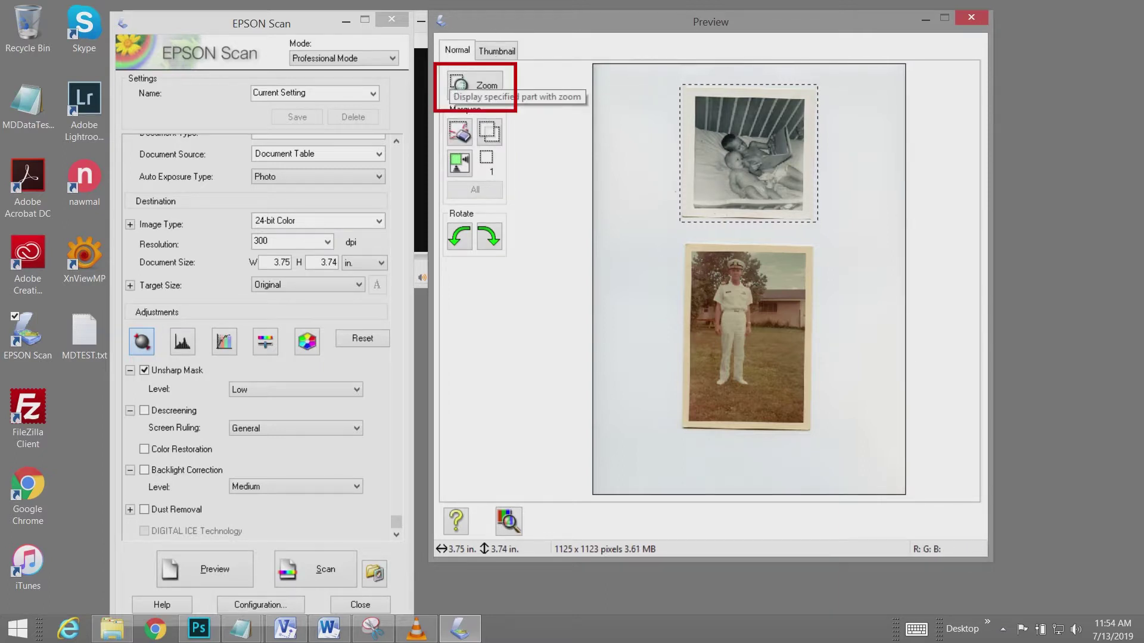
left_click(474, 84)
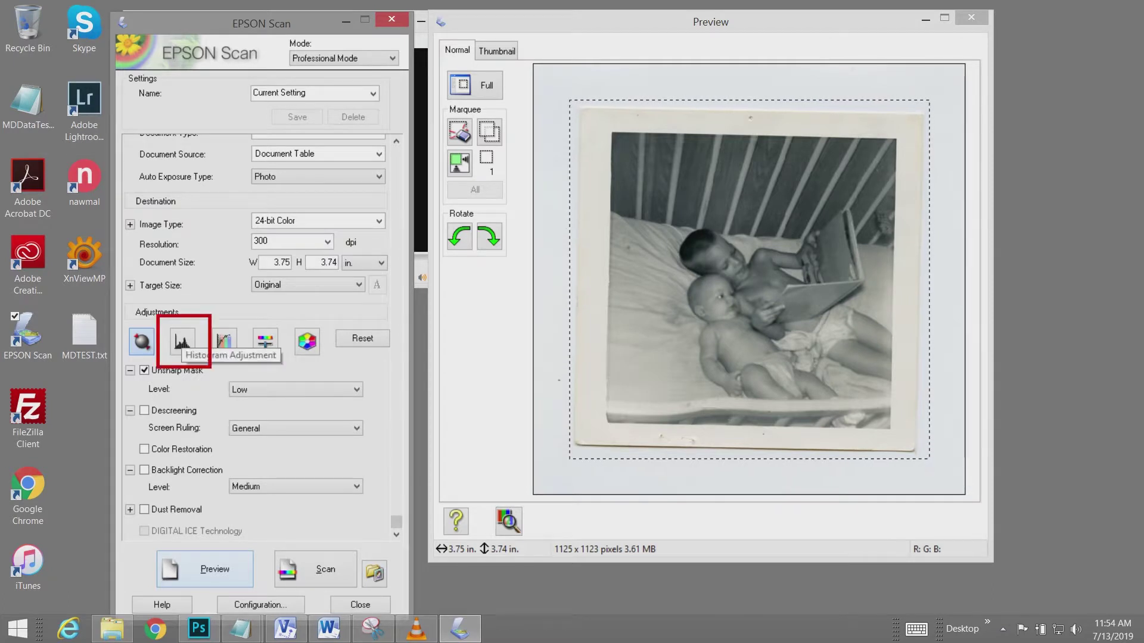
In the histogram adjustment, sample the black-and-white photo's white border as the highlight point
left_click(182, 341)
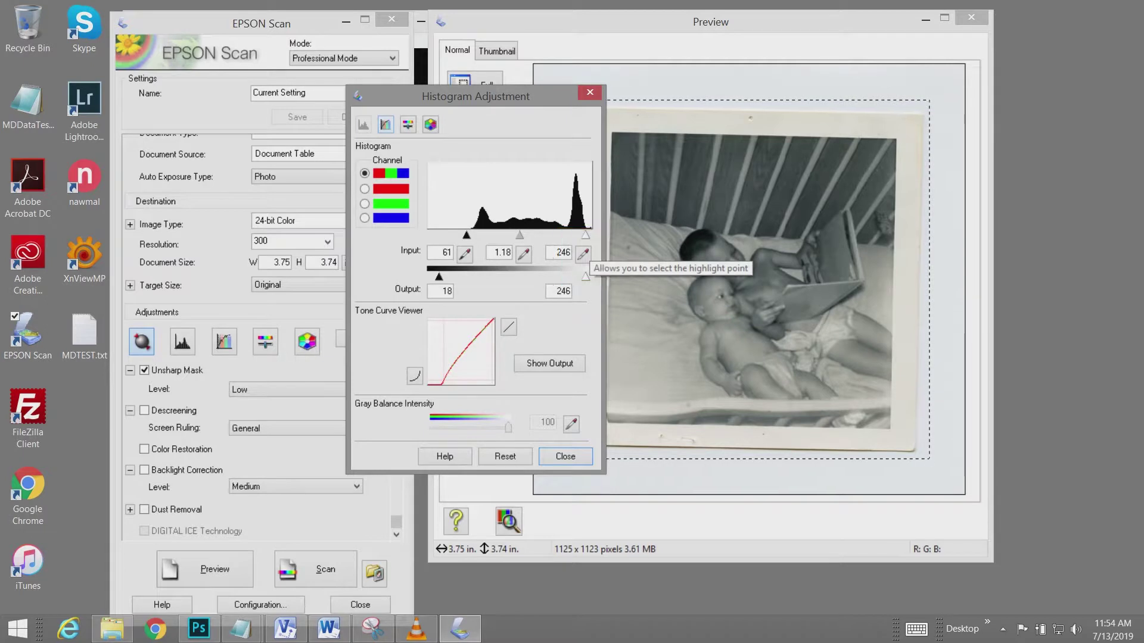
left_click(559, 380)
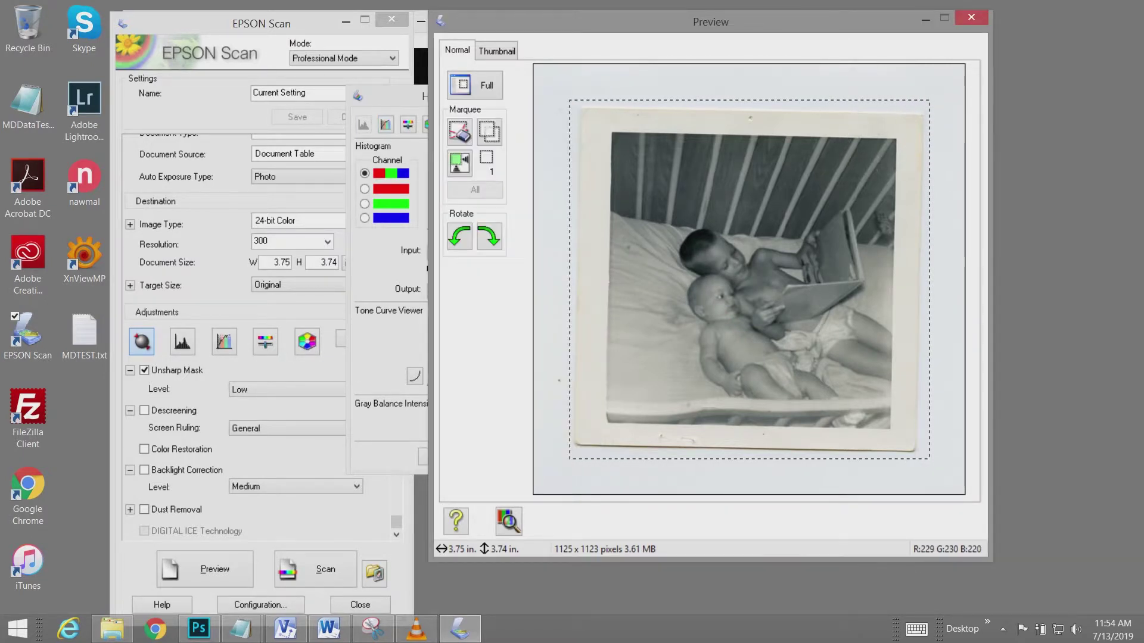
left_click(590, 256)
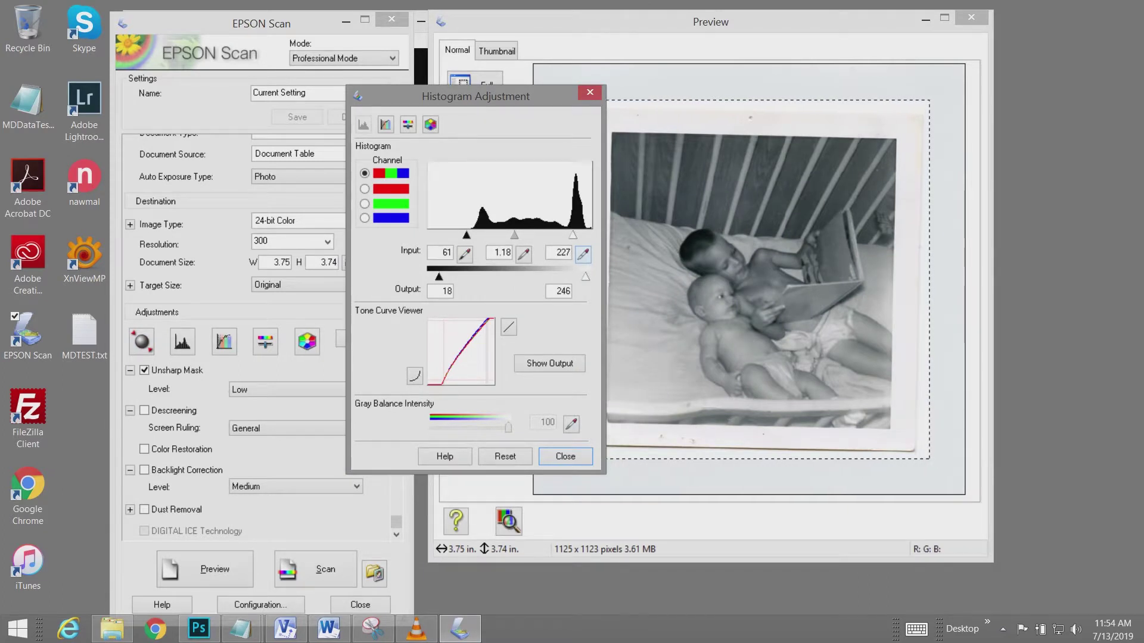
Fine-tune the black-and-white photo's histogram to highlight input 237, shadow output 20 and midtone 1.39, and close the adjustment
left_click_drag(572, 236, 580, 235)
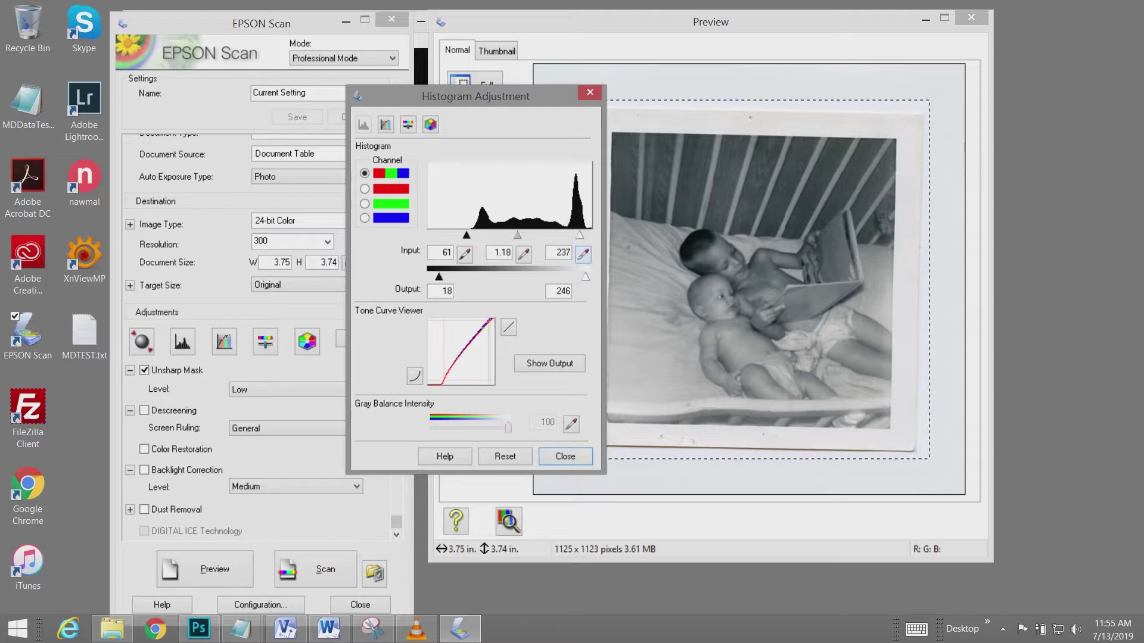
left_click_drag(439, 277, 440, 276)
left_click_drag(516, 235, 511, 235)
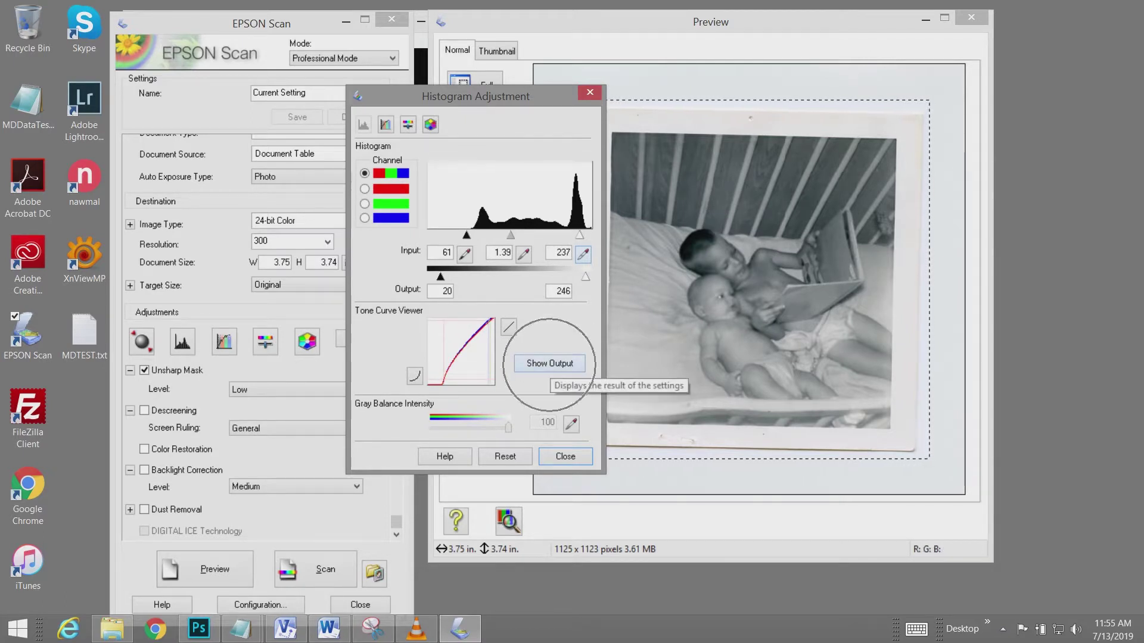
left_click(549, 363)
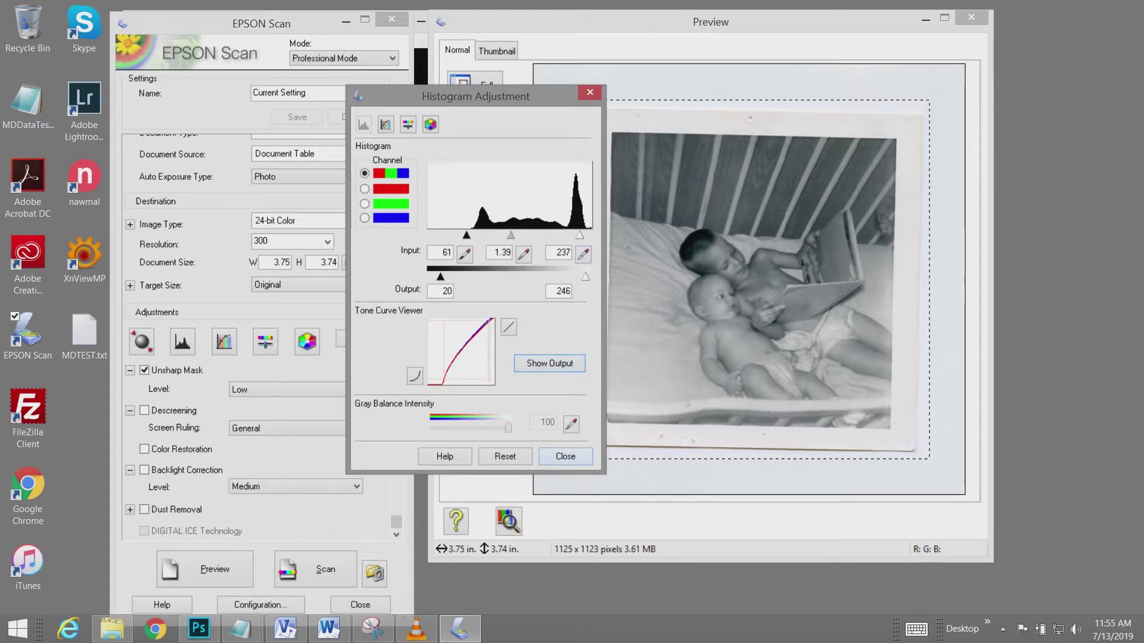
left_click(565, 456)
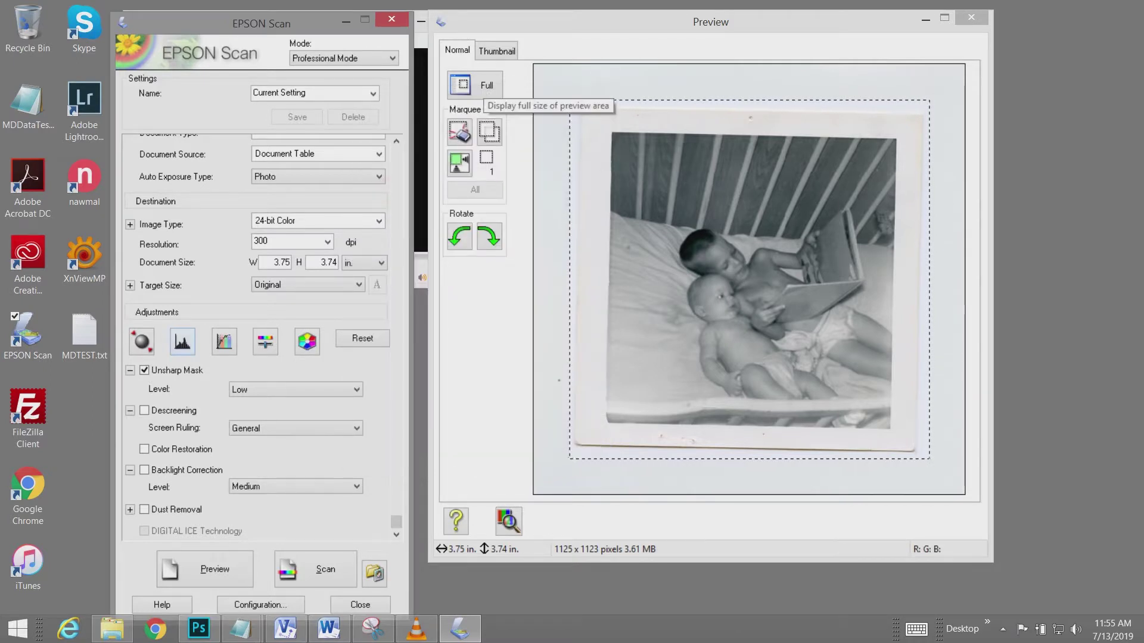
Return to the full preview and draw a second marquee about 3.77 by 5.36 in. around the lower color photo
left_click(477, 85)
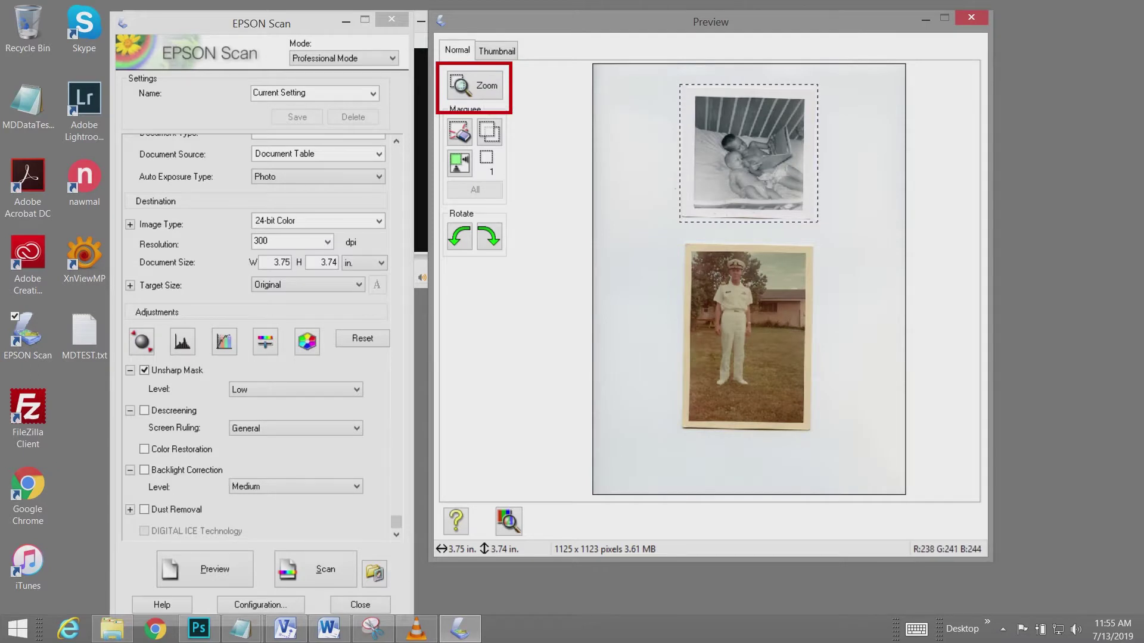
mouse_move(677, 239)
left_mouse_down()
mouse_move(747, 288)
mouse_move(824, 429)
mouse_move(817, 436)
left_mouse_up()
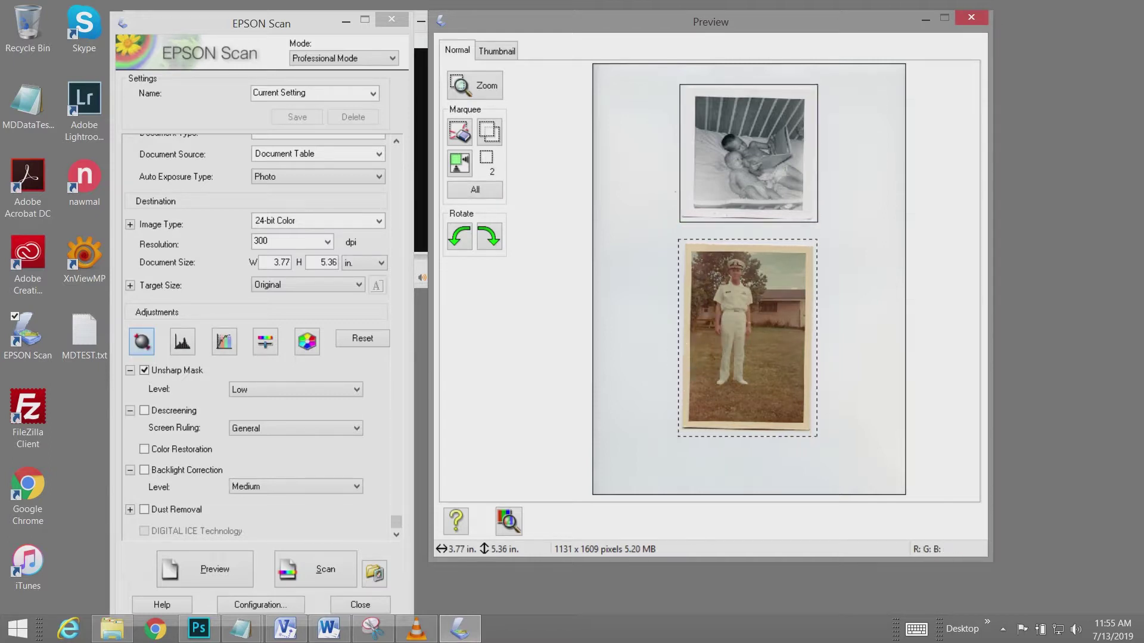
Sample the color photo's border as the histogram highlight point in the full preview and close the adjustment
left_click(181, 341)
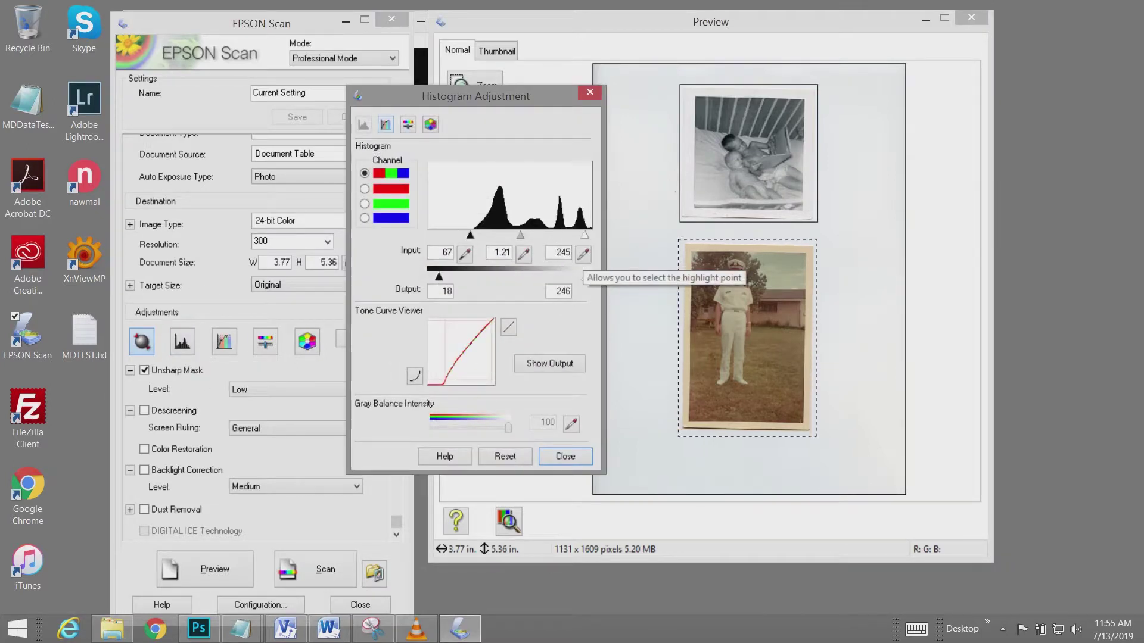
left_click(583, 254)
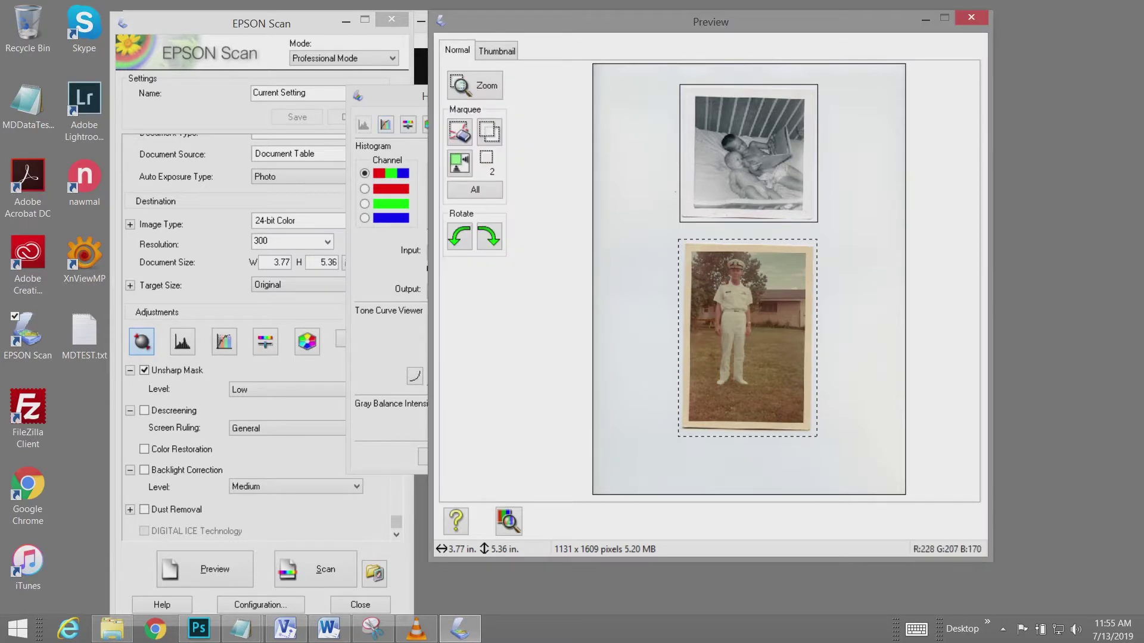
left_click(684, 271)
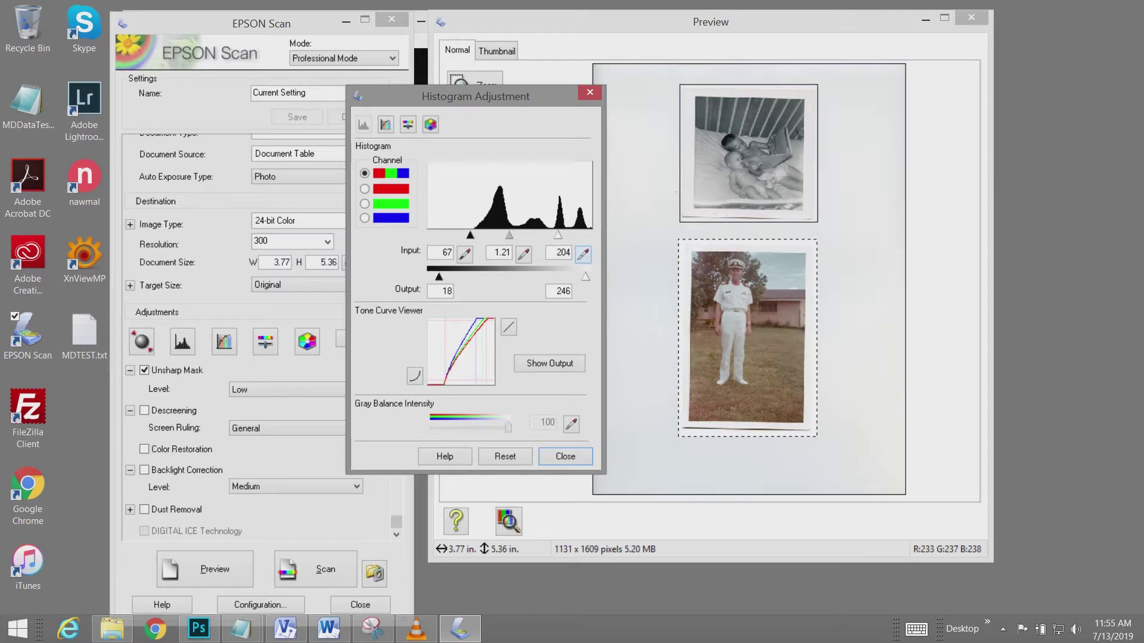
left_click(583, 458)
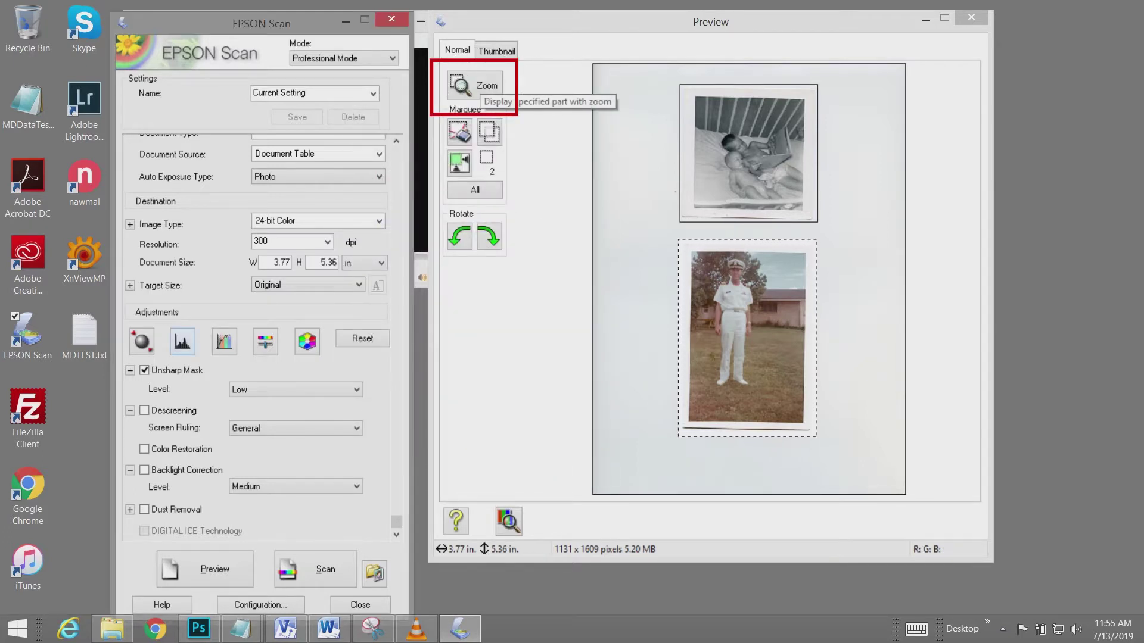
Zoom in on the color photo's marquee and sample its cream border as the histogram highlight point
left_click(478, 84)
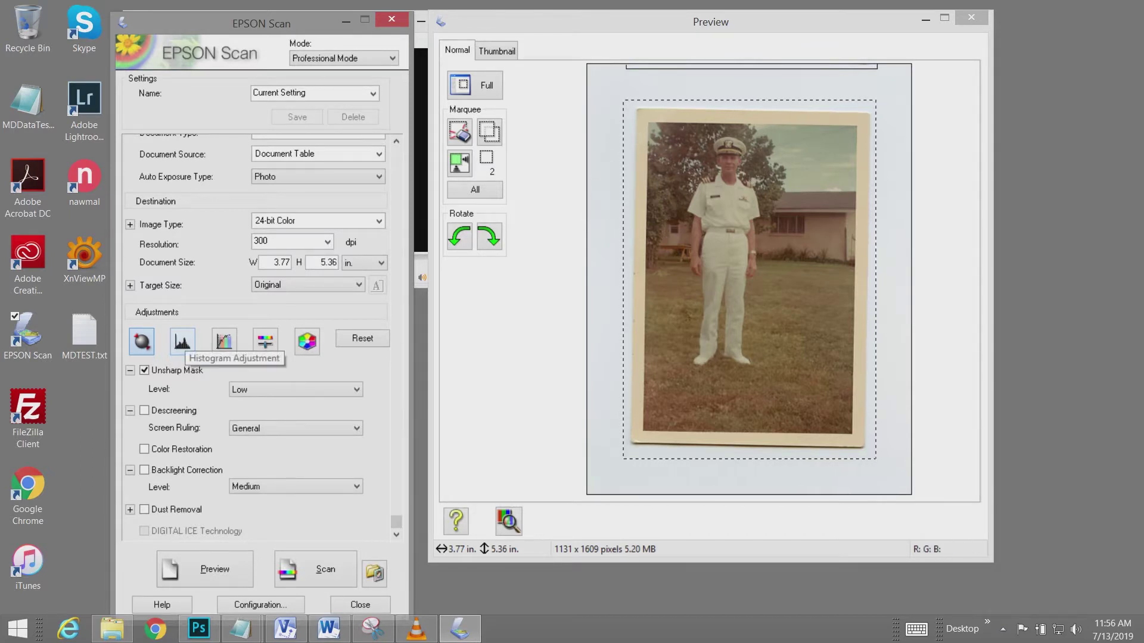
left_click(183, 341)
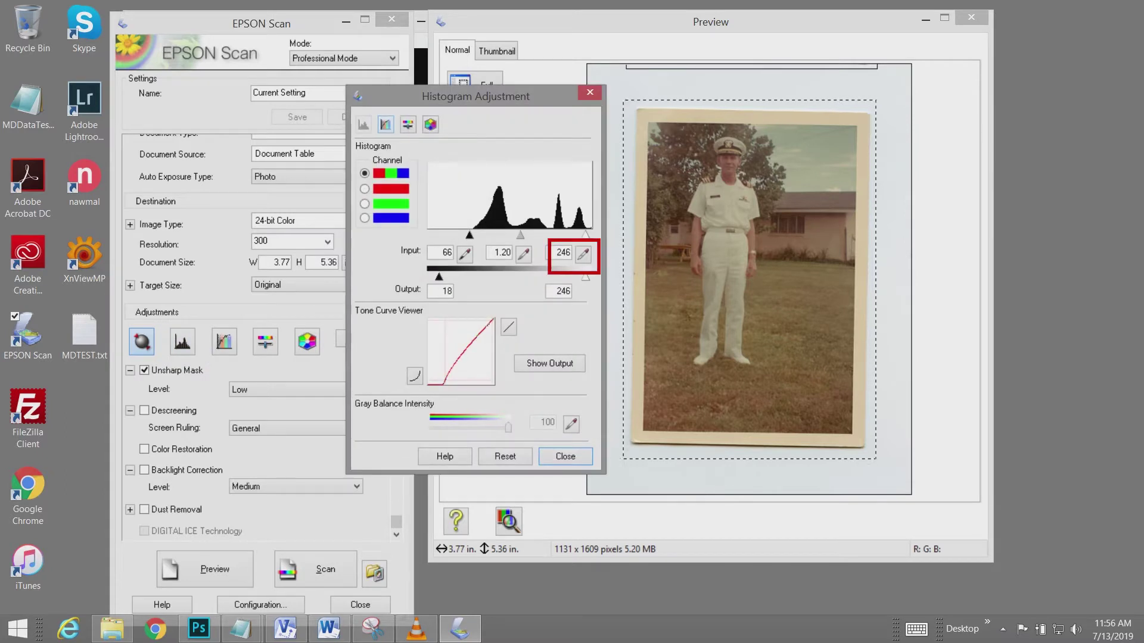
left_click(583, 254)
key("ctrl")
left_click(861, 151)
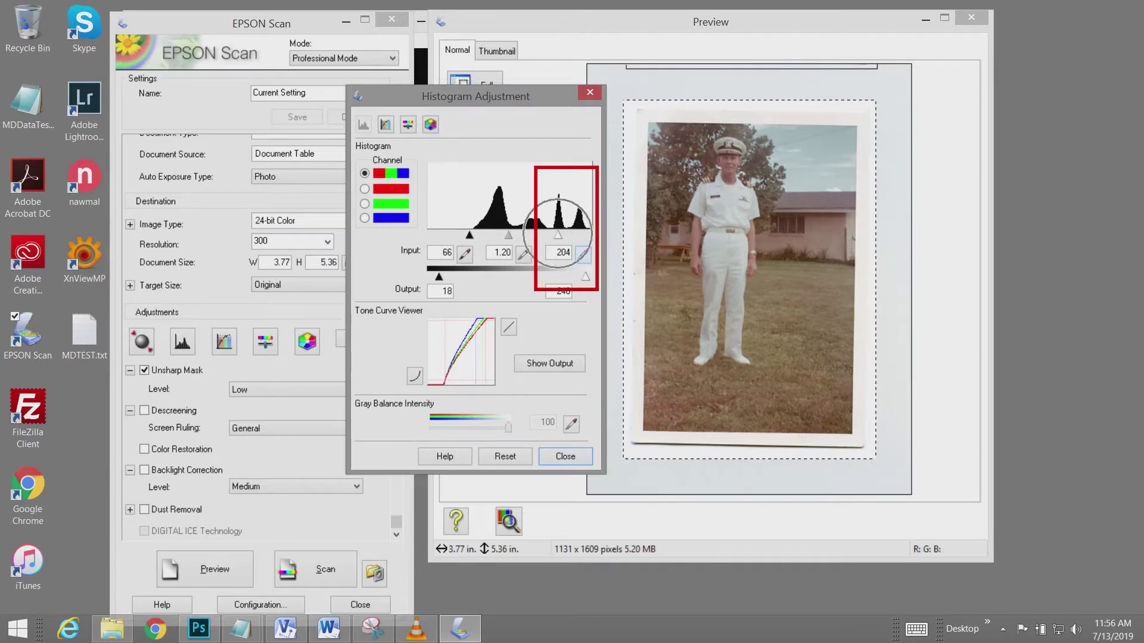
Set the color photo's histogram inputs to 219 for highlights and 67 for shadows, and close the adjustment
left_click_drag(557, 236, 567, 235)
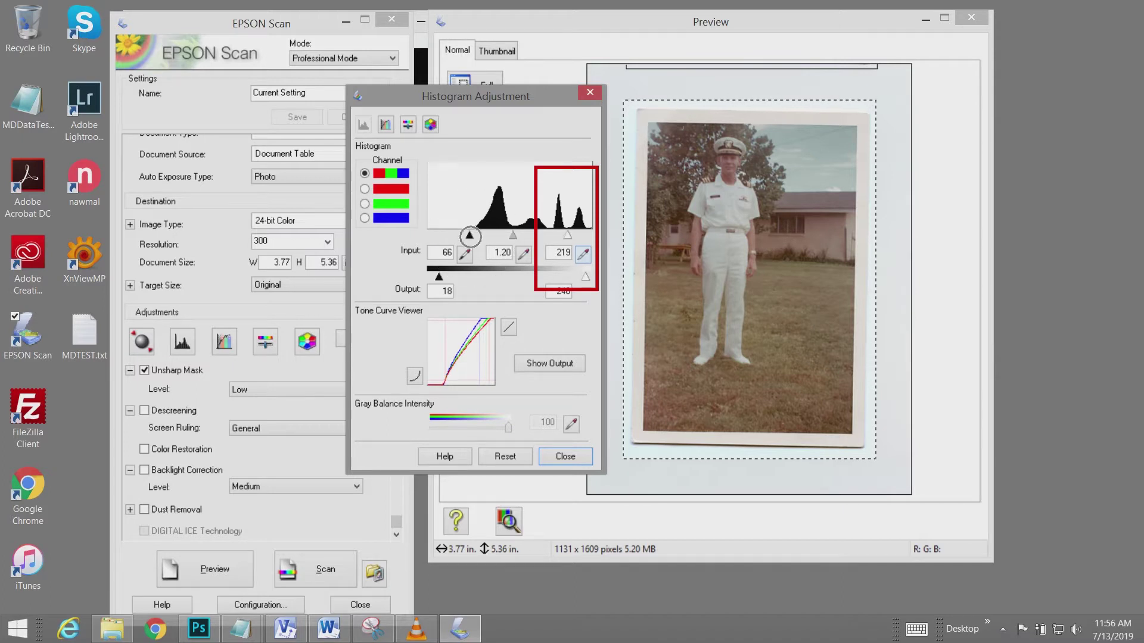
mouse_move(469, 235)
left_mouse_down()
mouse_move(499, 235)
mouse_move(474, 235)
left_mouse_up()
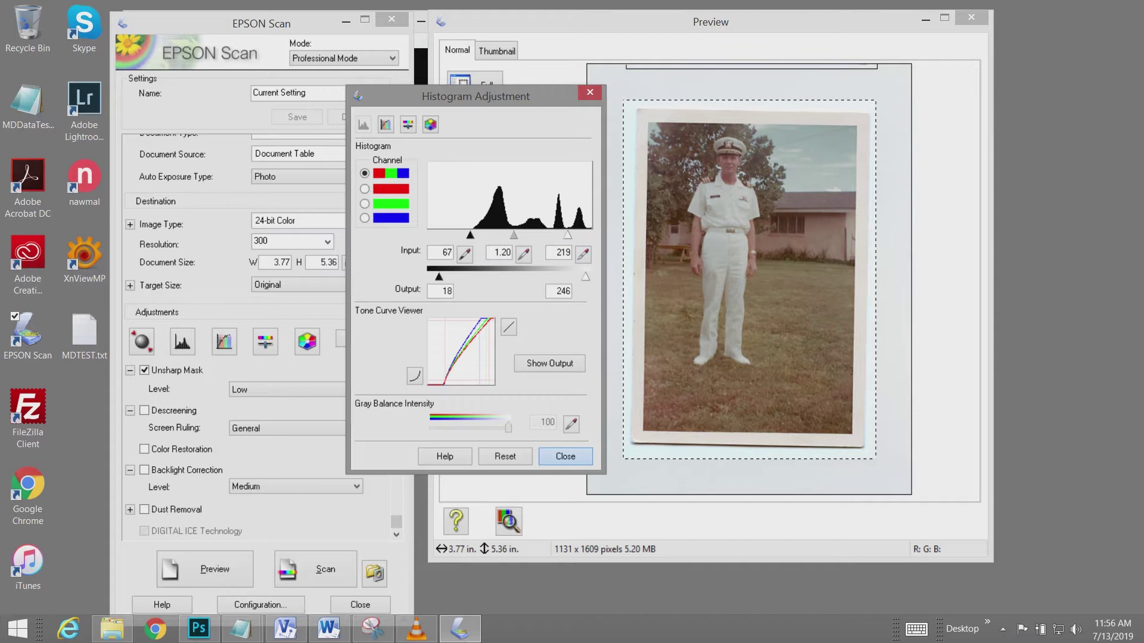
left_click(565, 456)
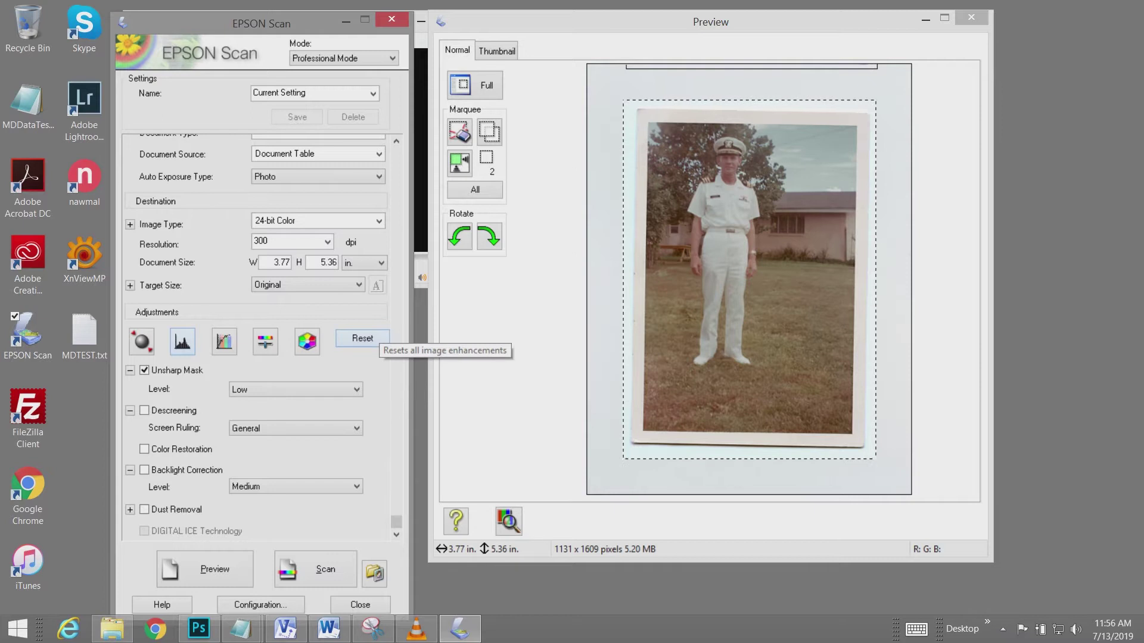
Return to the full preview, select both photo marquees together and start the scan
key("ctrl")
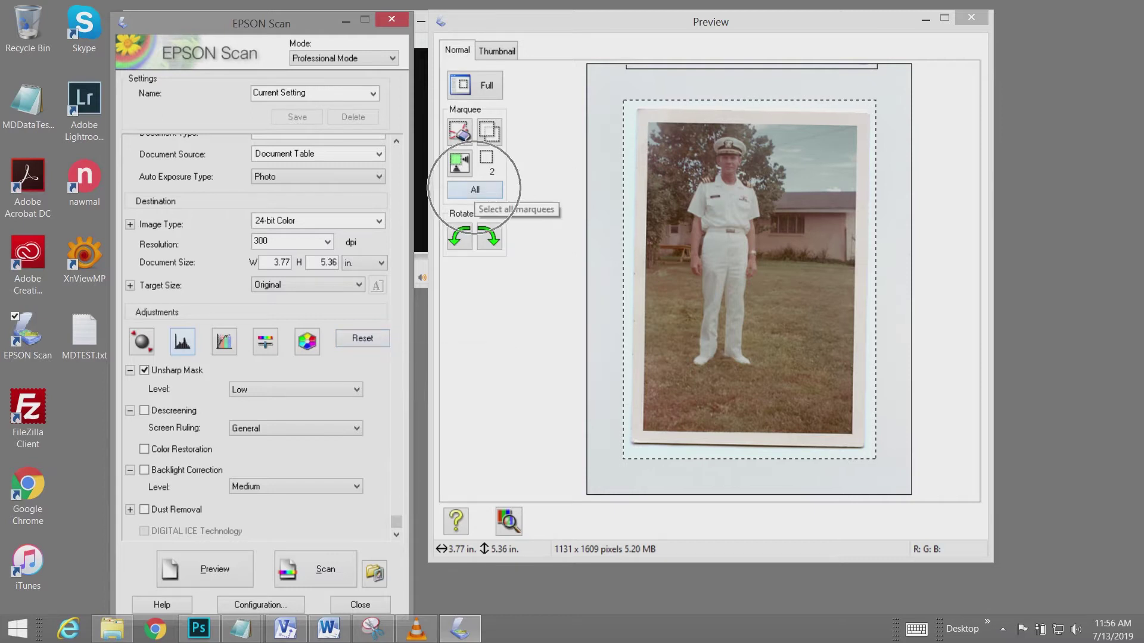
key("ctrl")
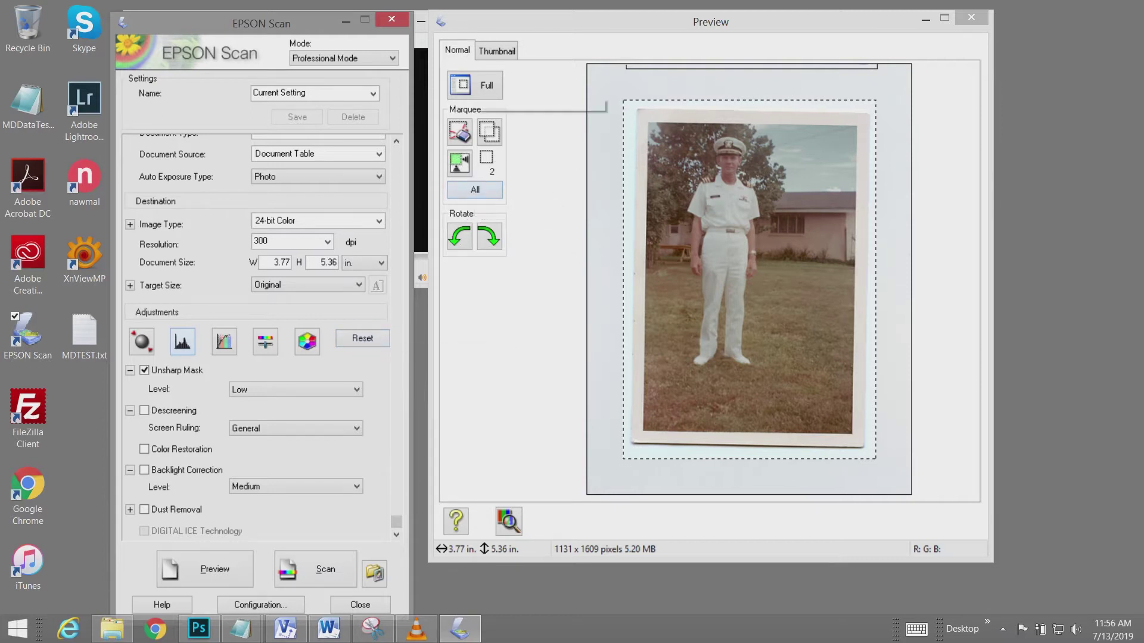
left_click(474, 86)
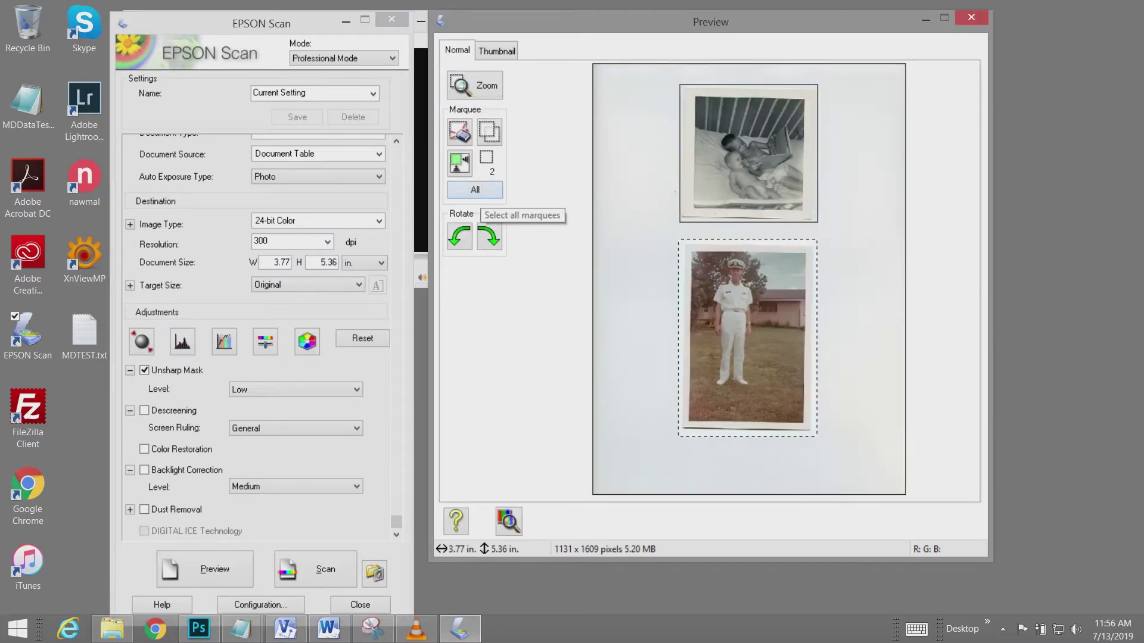
left_click(475, 189)
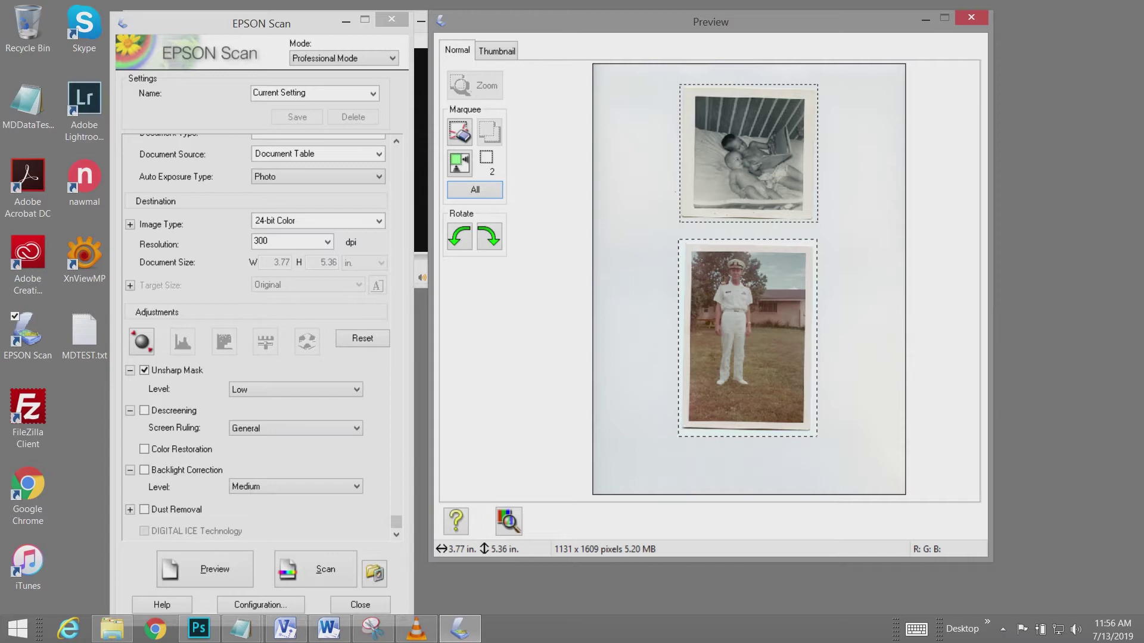
left_click(312, 572)
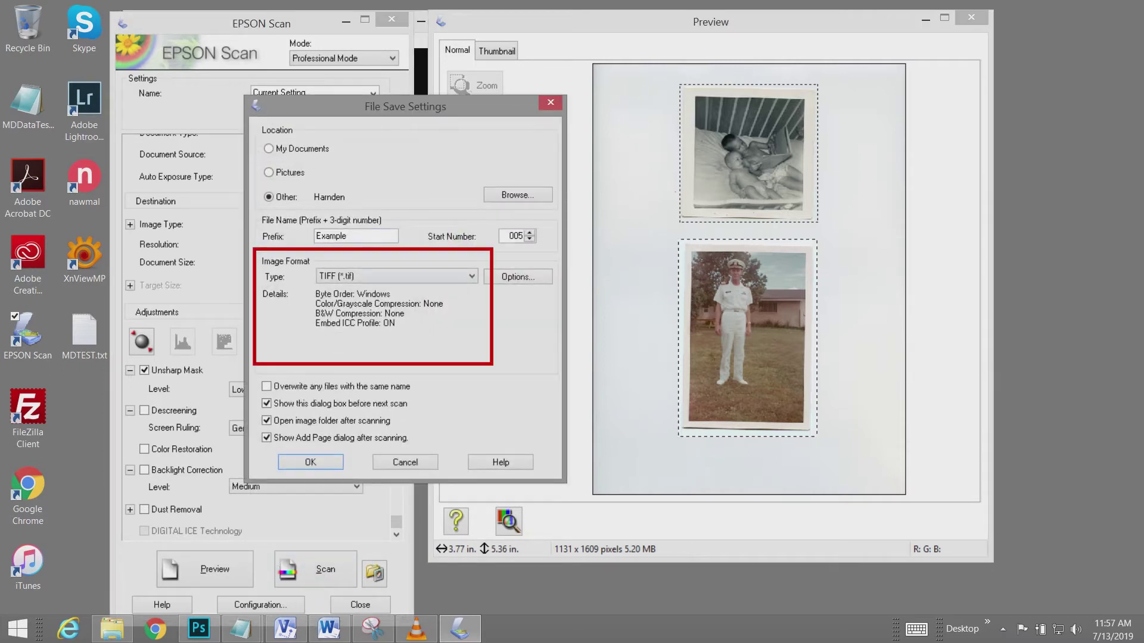
Switch the image format type to JPEG (*.jpg) and set it back to TIFF (*.tif)
left_click(470, 276)
key("Return")
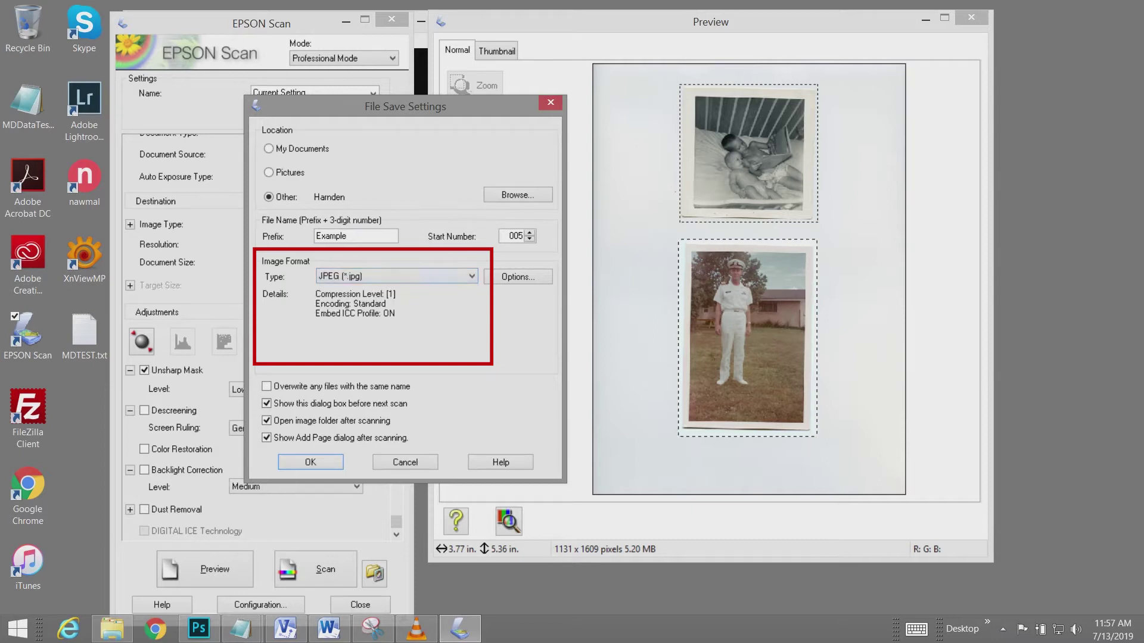
key("alt+Down")
key("Down")
key("Down")
key("Down")
key("Down")
key("Down")
key("Return")
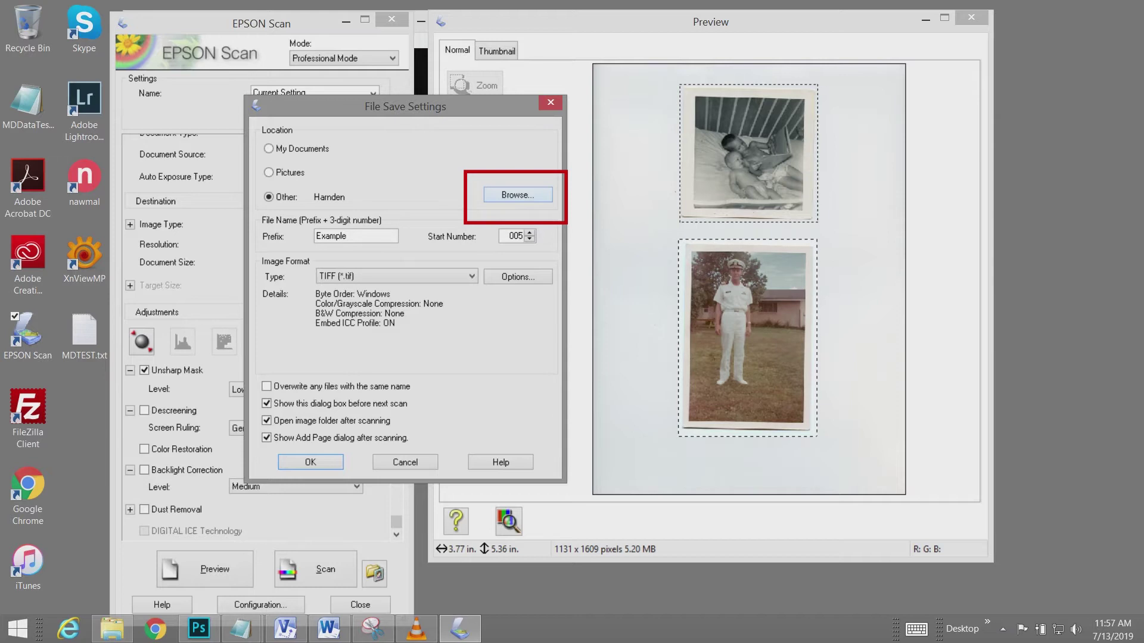
Choose the family-name folder under Pictures as the save location for the scans
left_click(517, 194)
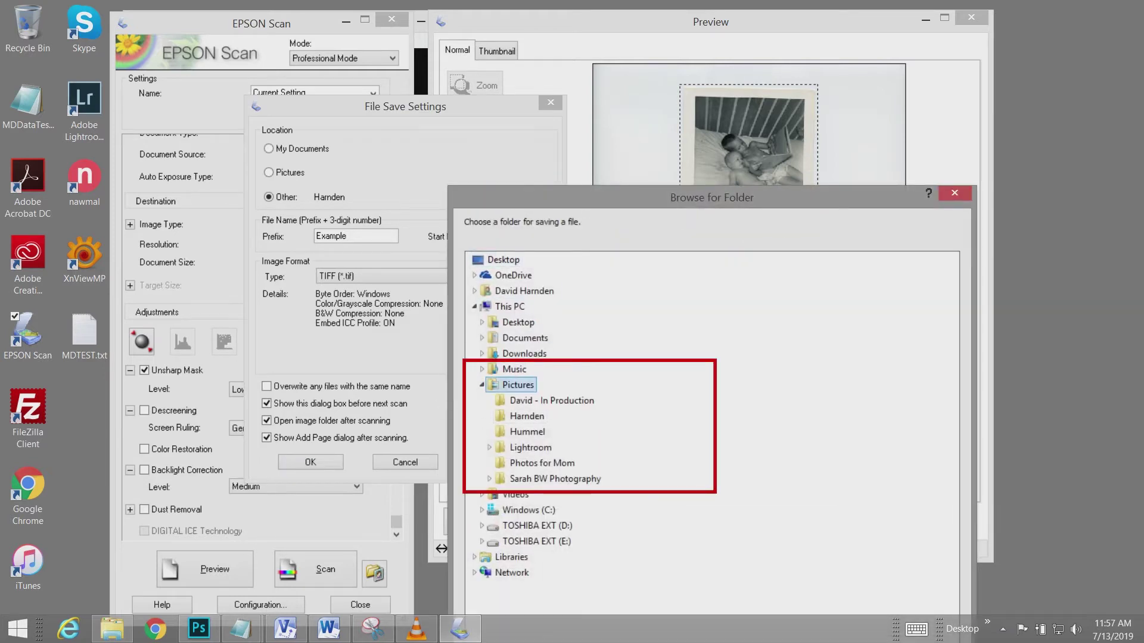
left_click(527, 416)
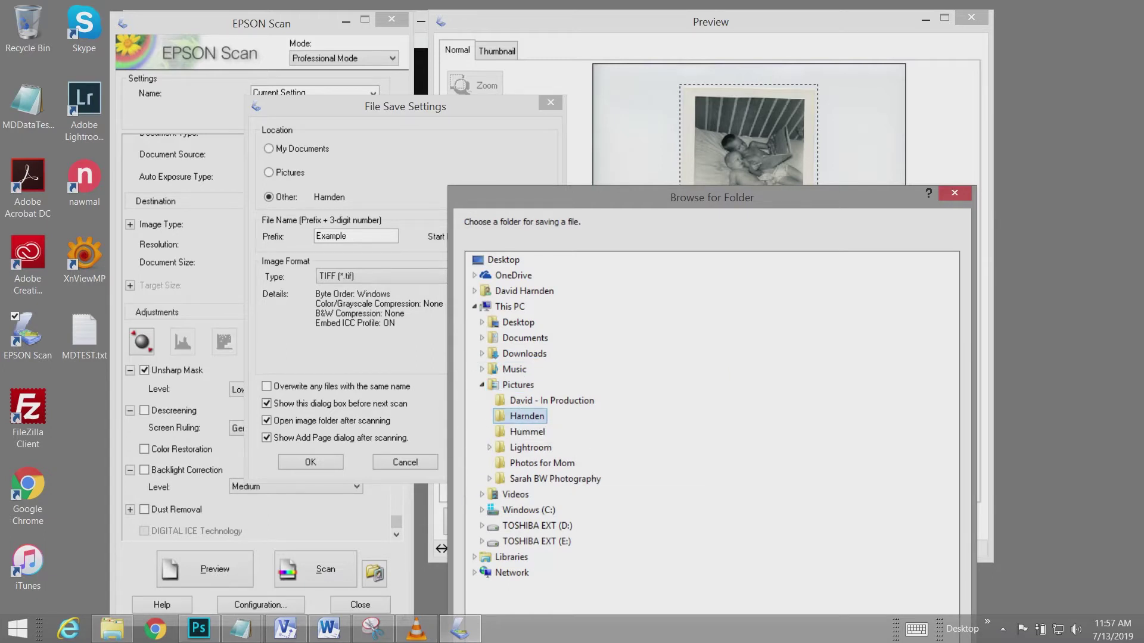
left_click_drag(712, 197, 642, 63)
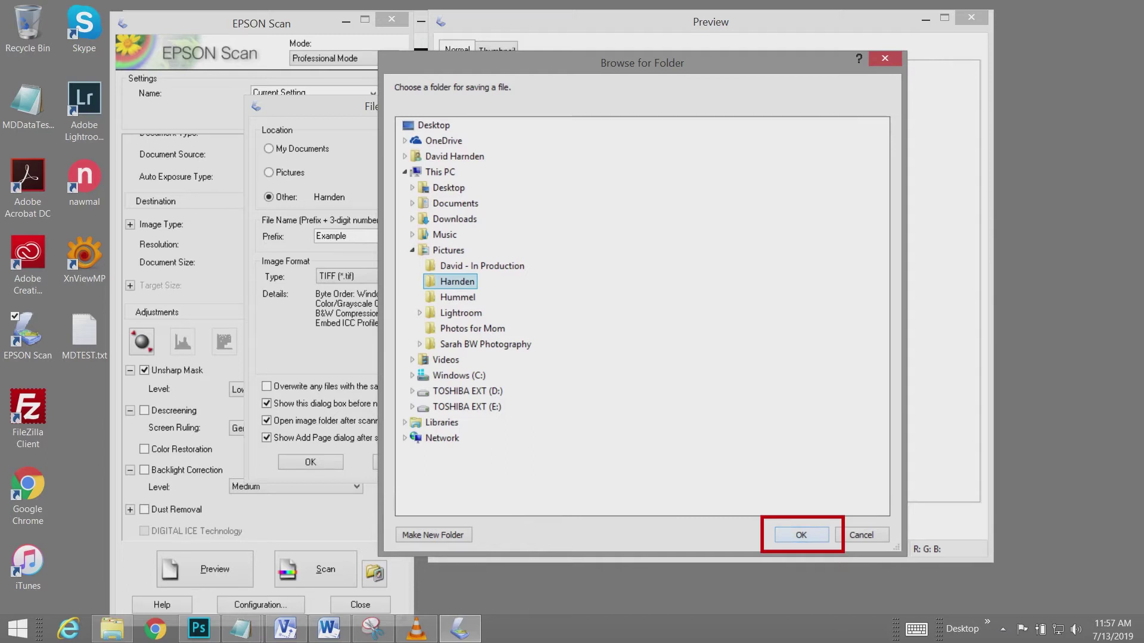
key("Return")
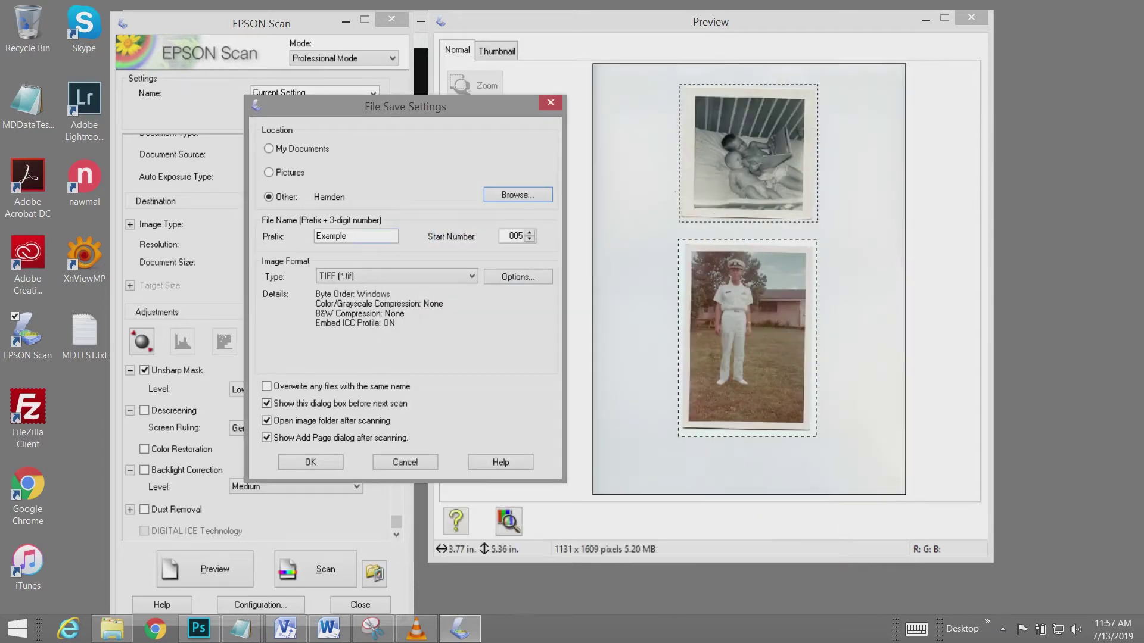
Set the file name prefix to the family surname and the start number to 001
key("Tab")
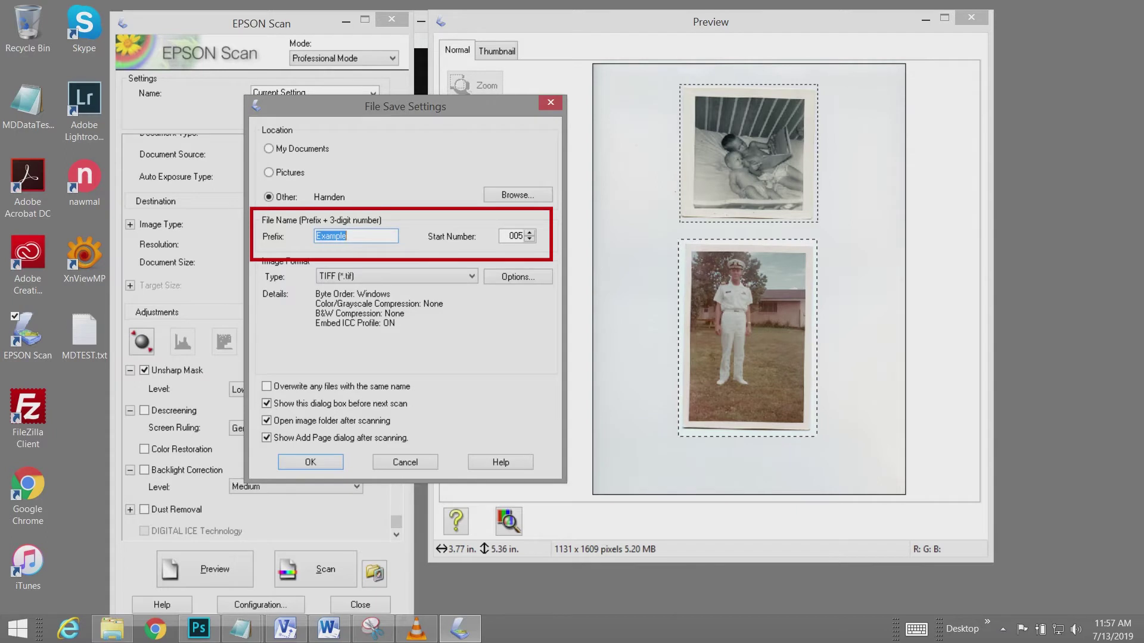
type("Harnden")
key("Tab")
key("Down")
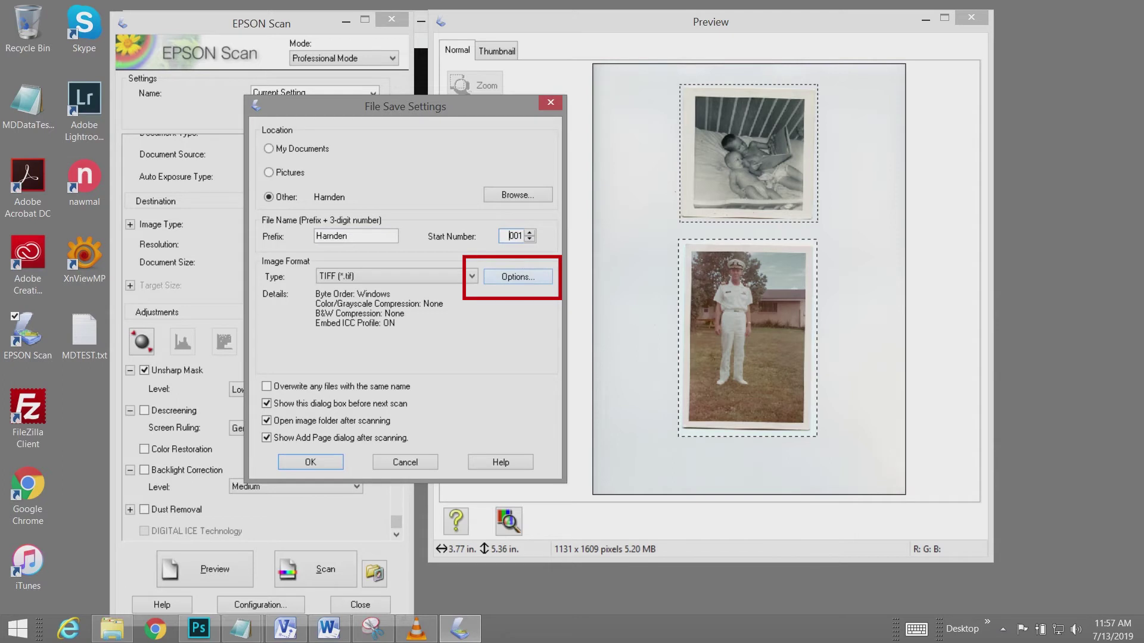
Review and accept the TIFF format options, and confirm the file save settings to scan both photos
left_click(512, 274)
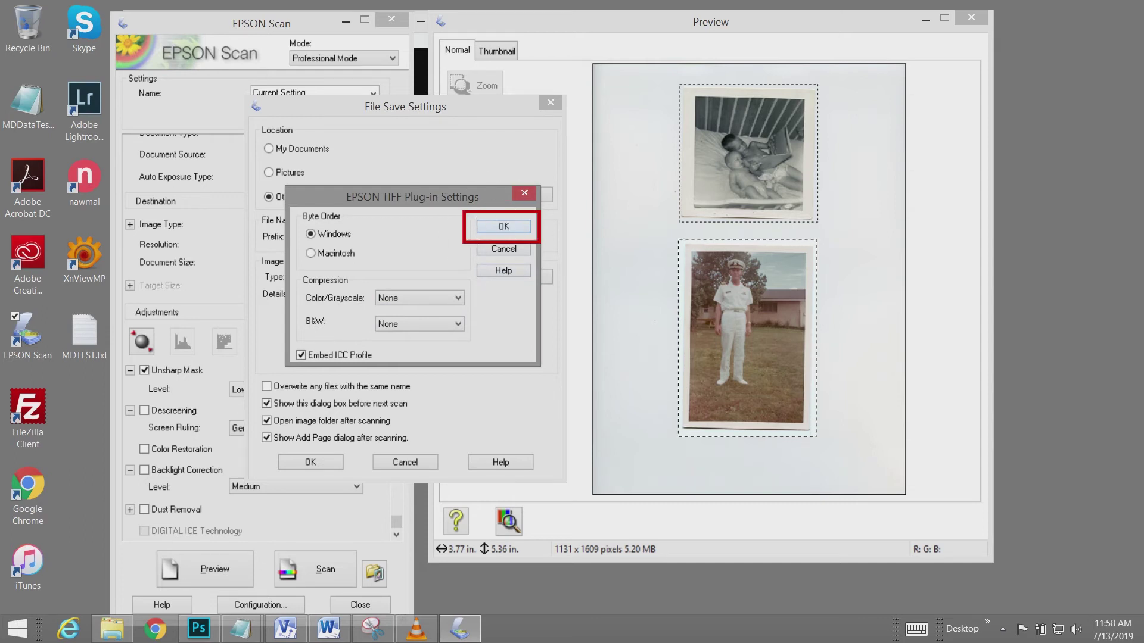
left_click(503, 226)
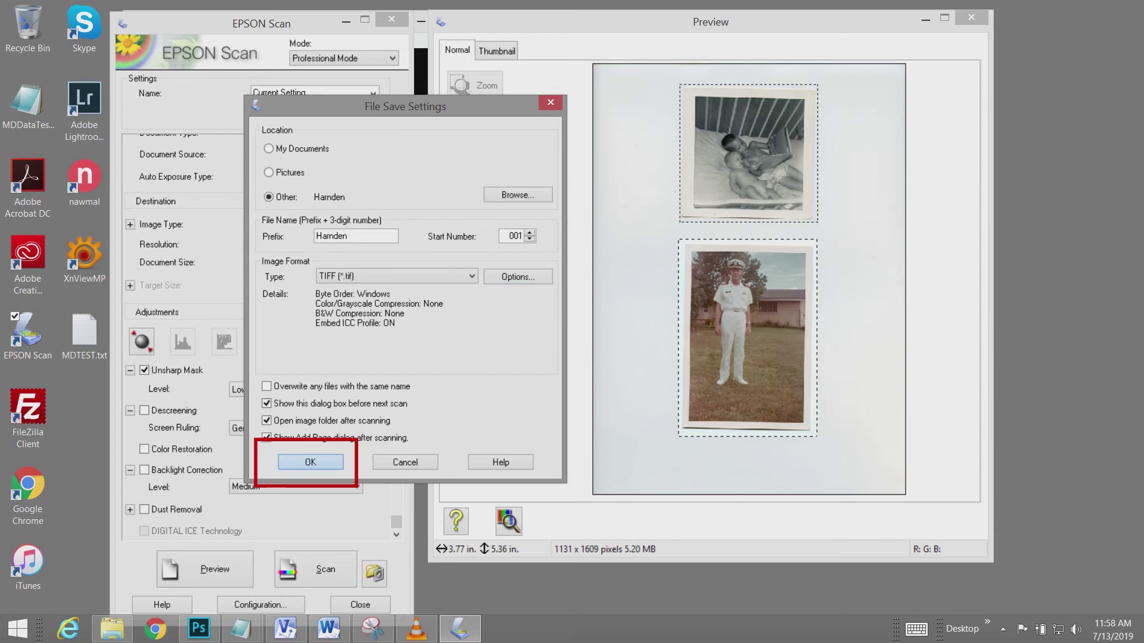
key("Return")
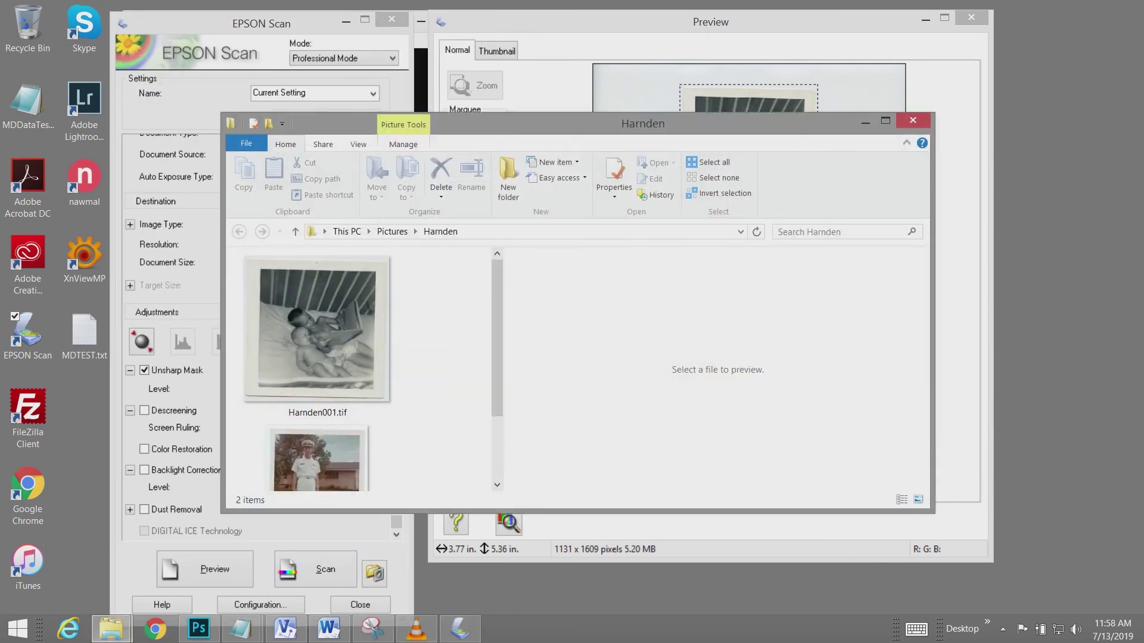
Preview the two scanned TIFF files in the output folder, starting with the black-and-white photo
left_click_drag(536, 124, 503, 78)
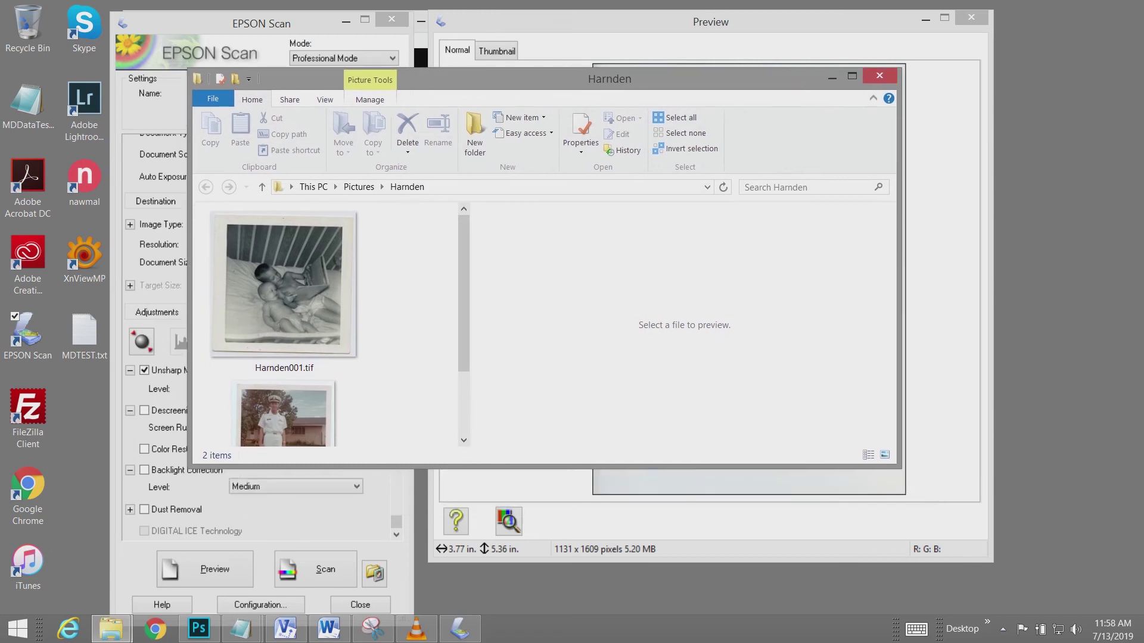
left_click(292, 289)
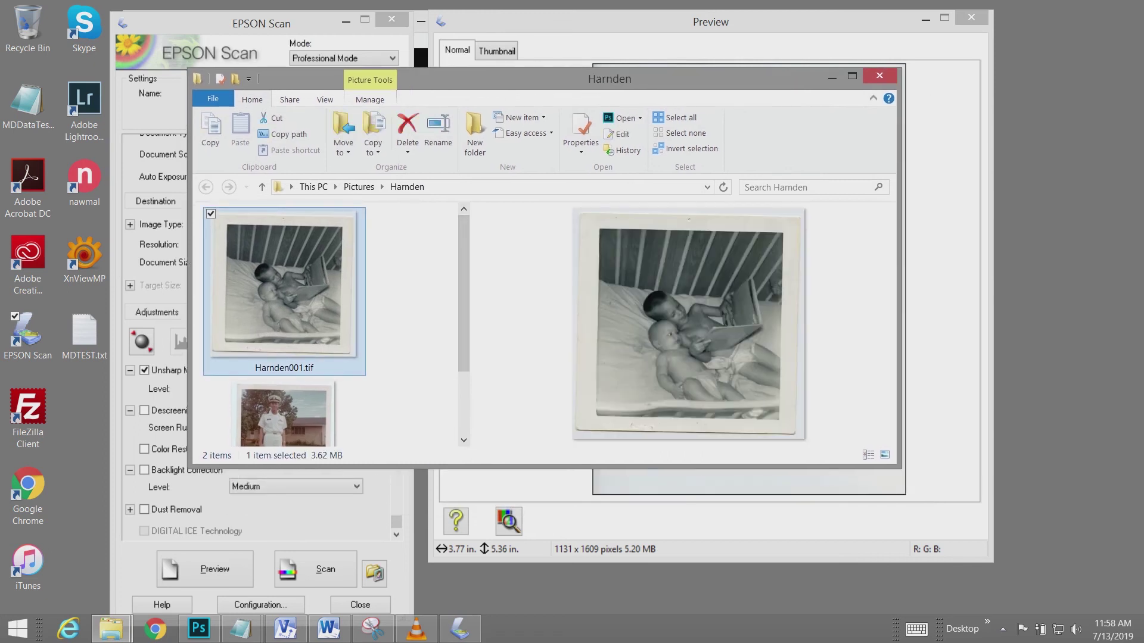
key("Down")
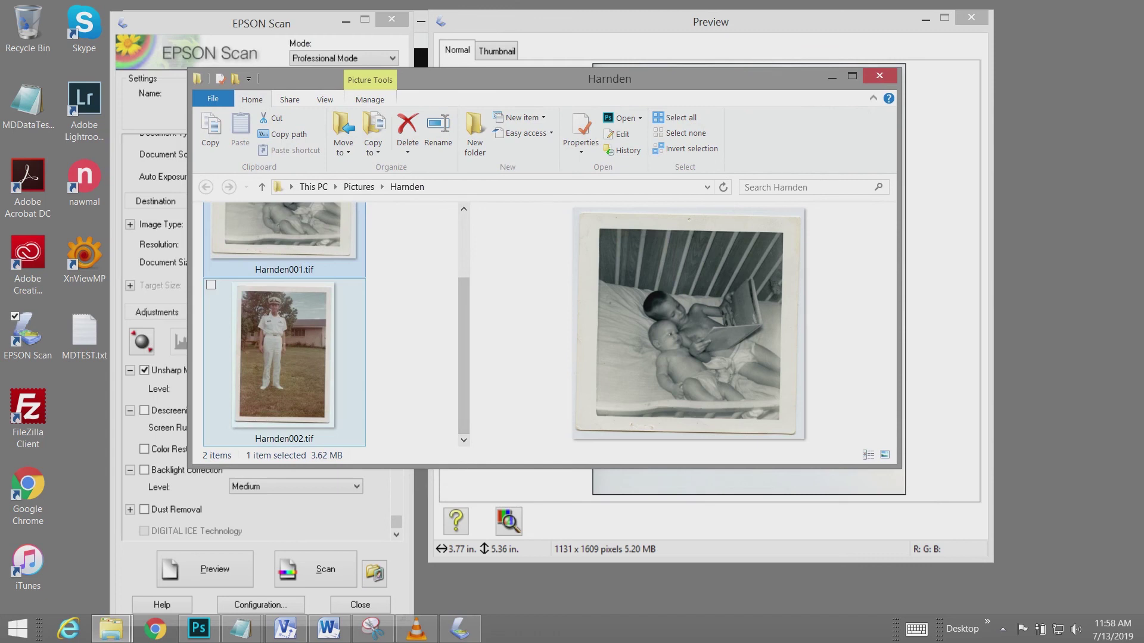